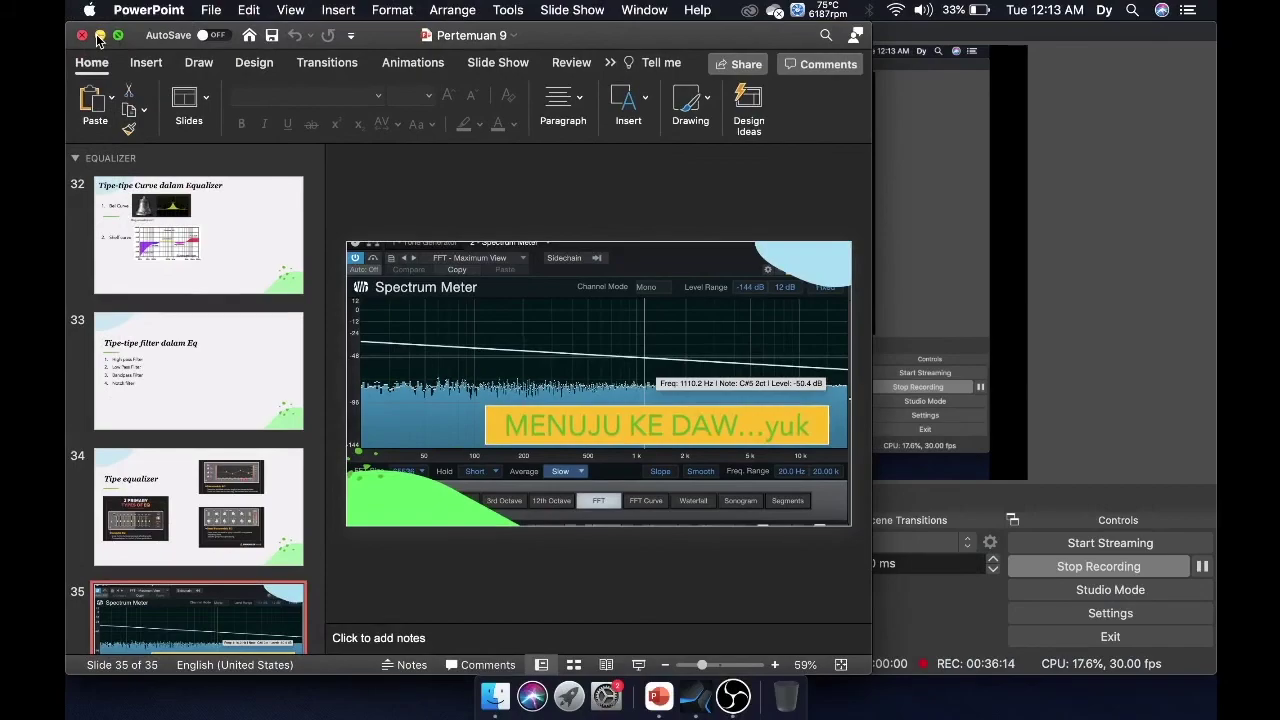
Step: Switch from the presentation to Studio One and hide the mix console for a full view of the arrangement
{"action": "left_click", "coordinate": [99, 35]}
{"action": "left_click", "coordinate": [688, 683]}
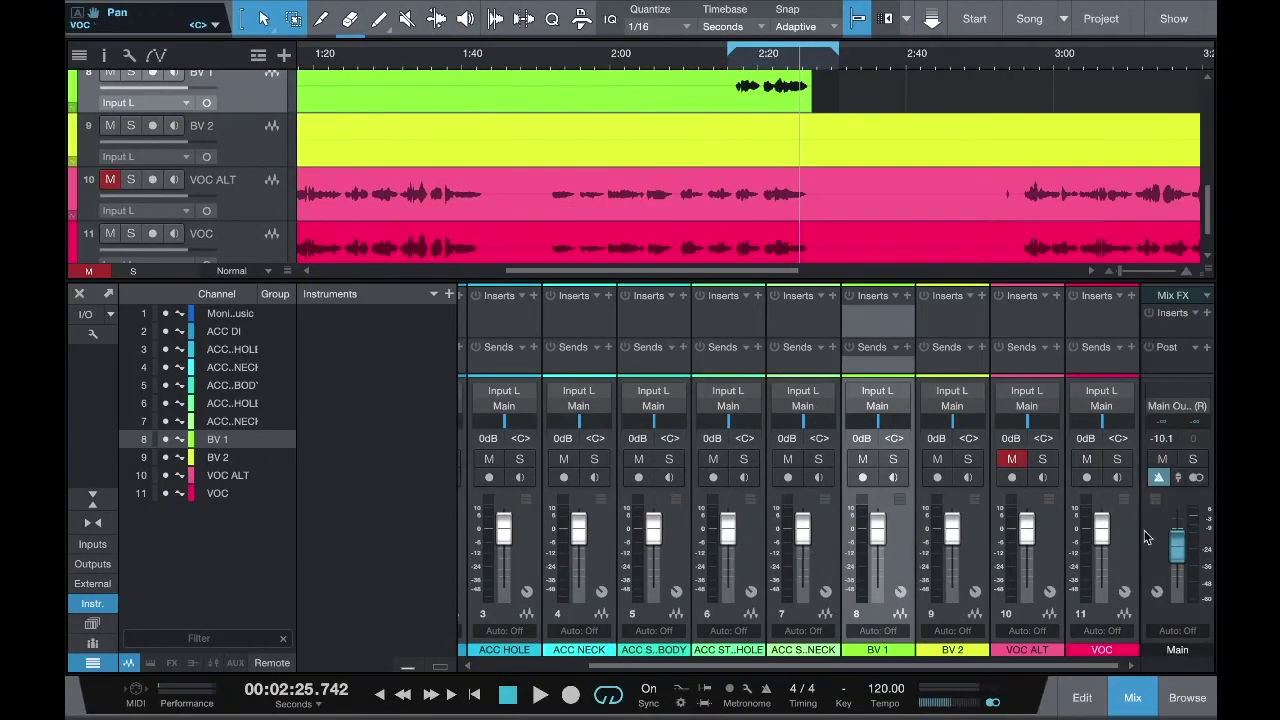
{"action": "left_click", "coordinate": [1131, 698]}
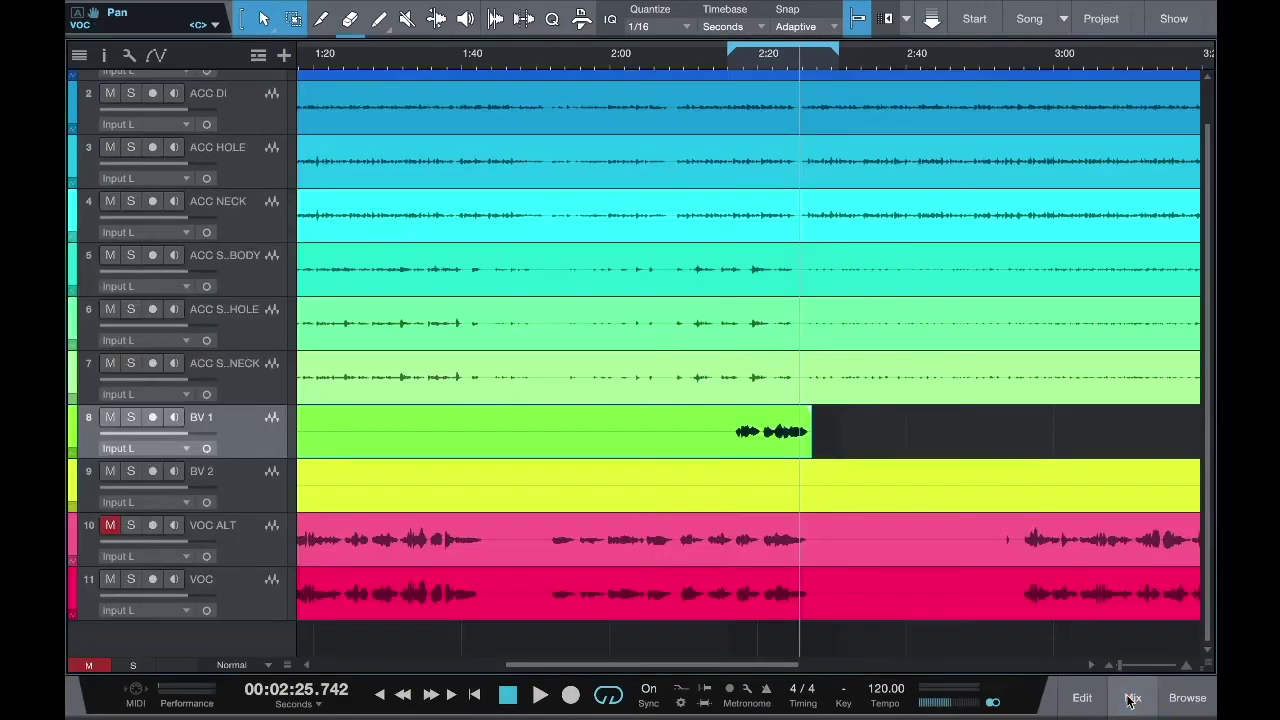
Step: Place the playback cursor near the beginning of the song, at 4 seconds
{"action": "scroll", "coordinate": [658, 333], "scroll_direction": "up", "scroll_amount": 1}
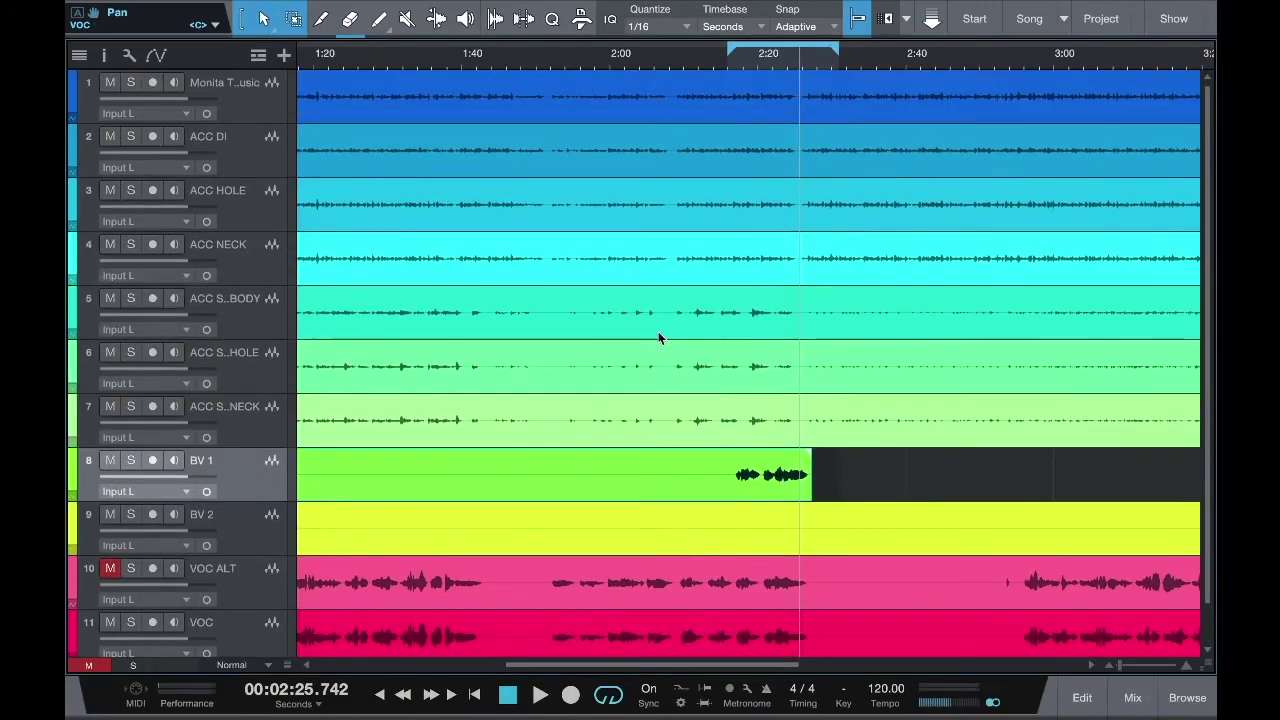
{"action": "scroll", "coordinate": [658, 335], "scroll_direction": "left", "scroll_amount": 5}
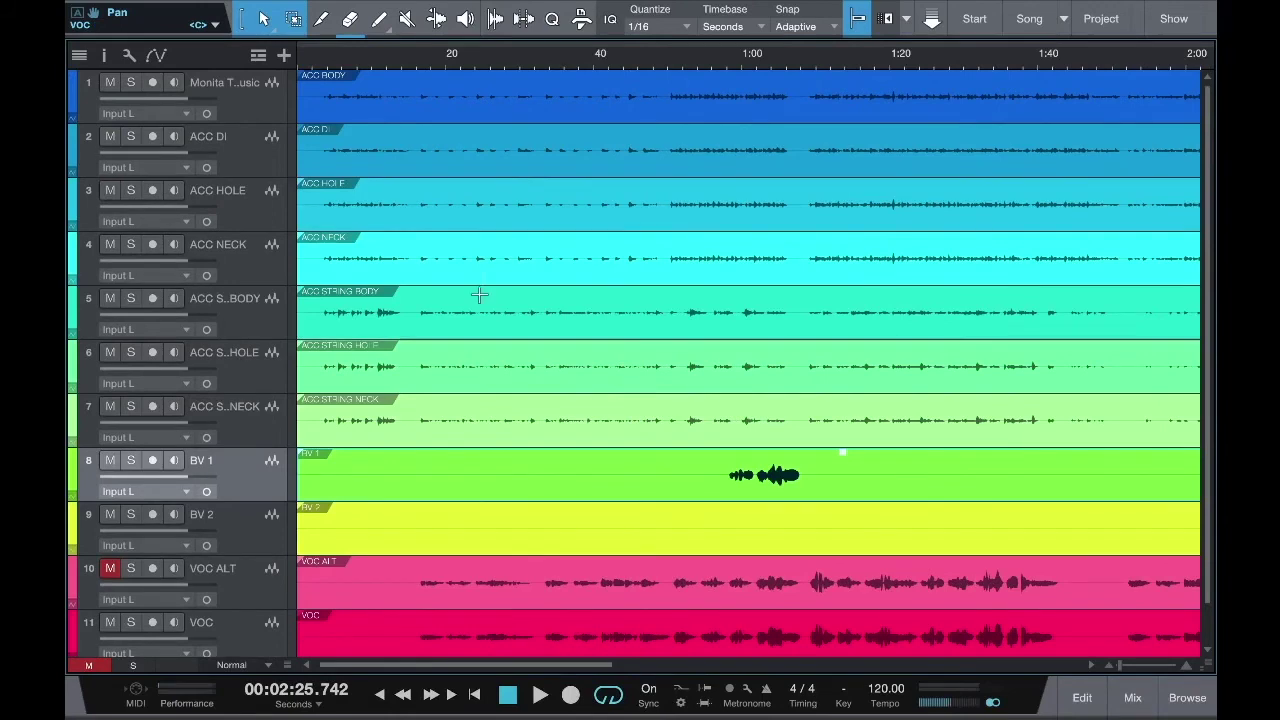
{"action": "scroll", "coordinate": [479, 294], "scroll_direction": "down", "scroll_amount": 1}
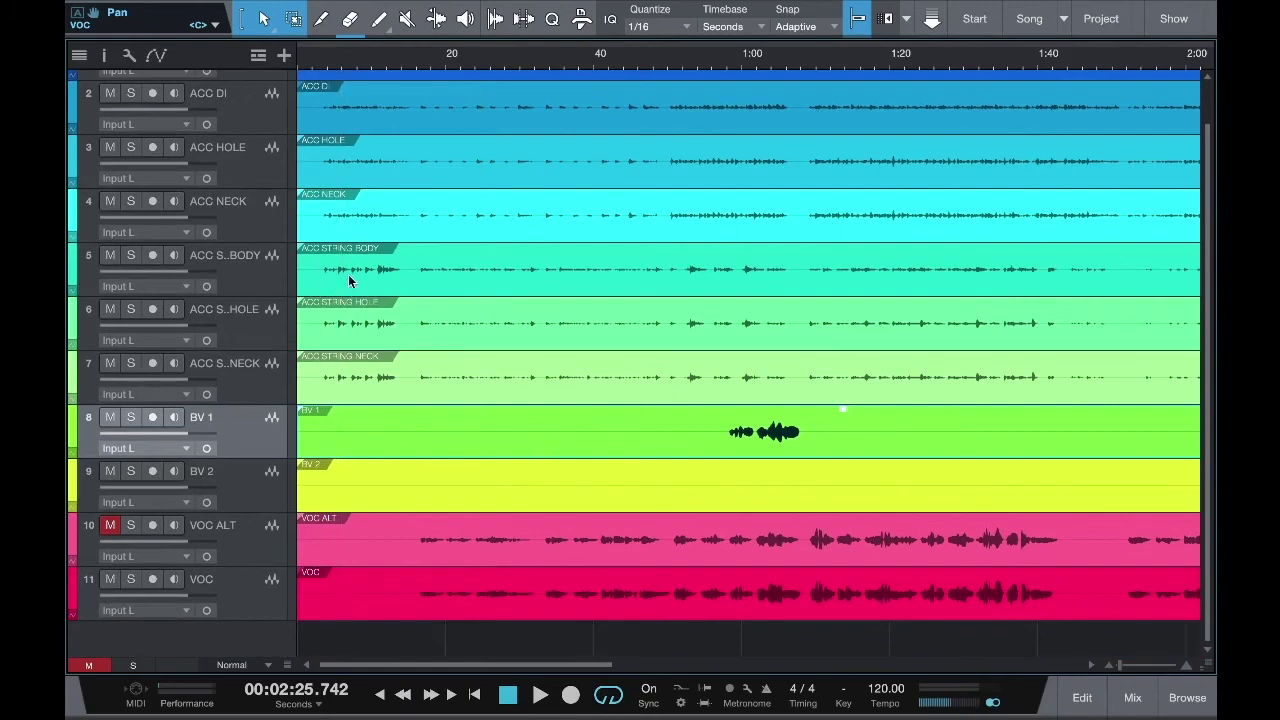
{"action": "left_click", "coordinate": [330, 57]}
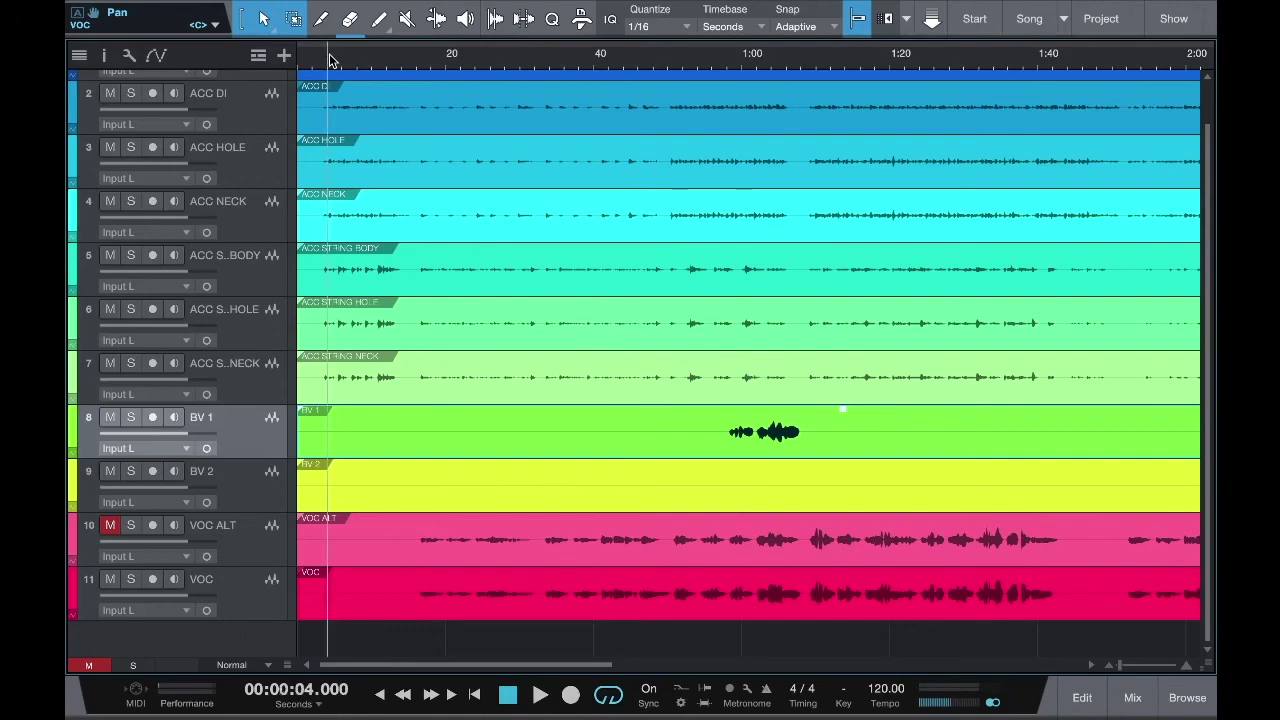
Step: Show the mix console and insert the Pro EQ plug-in on the ACC STRING HOLE channel
{"action": "left_click", "coordinate": [1133, 697]}
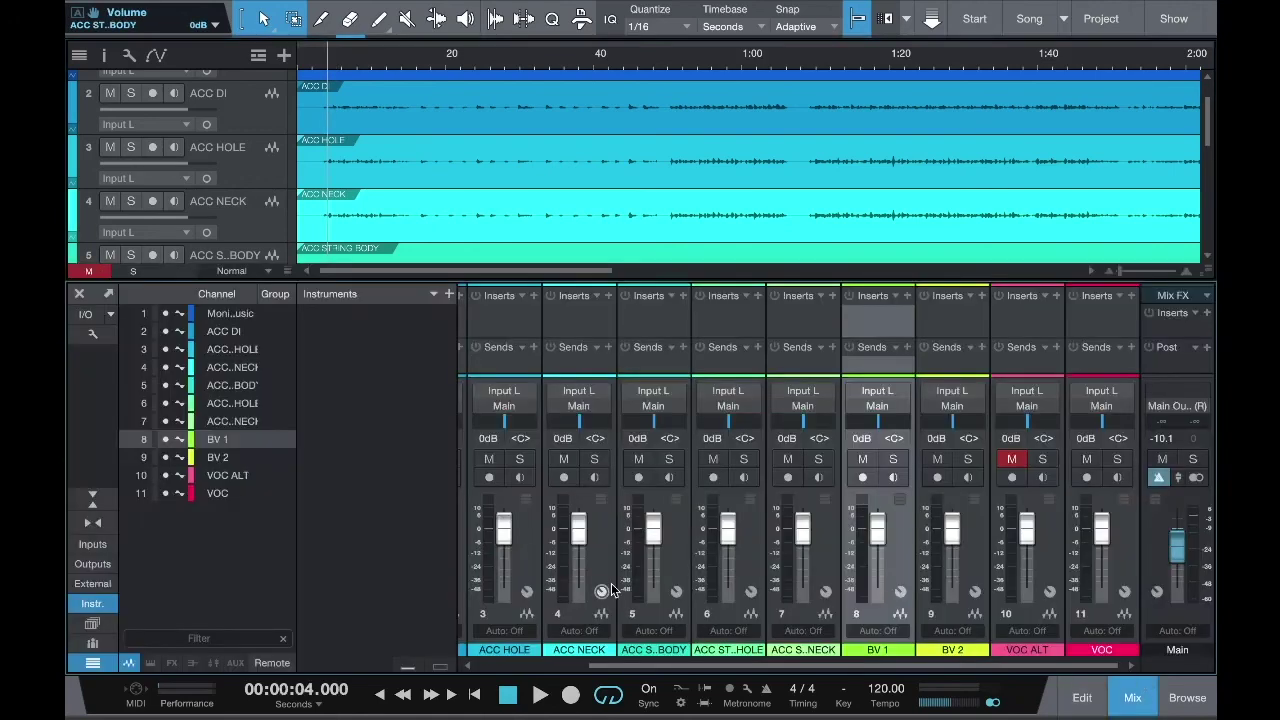
{"action": "left_click", "coordinate": [759, 296]}
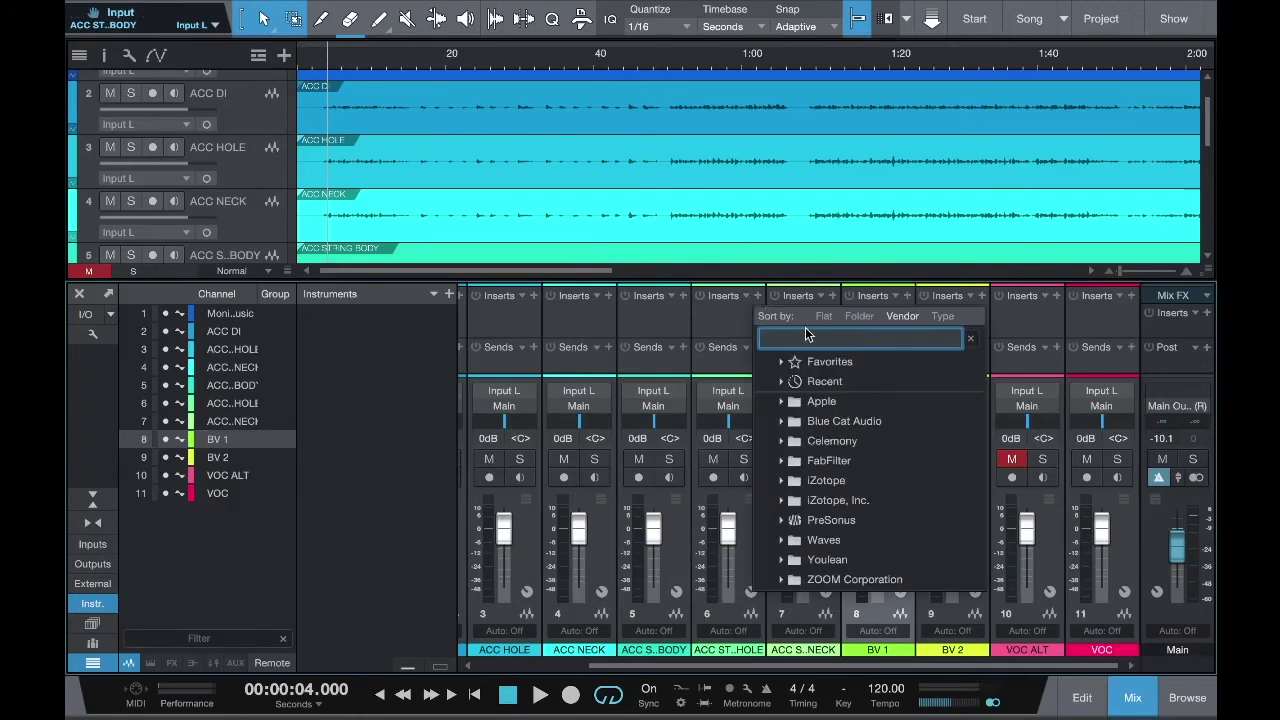
{"action": "type", "text": "pr"}
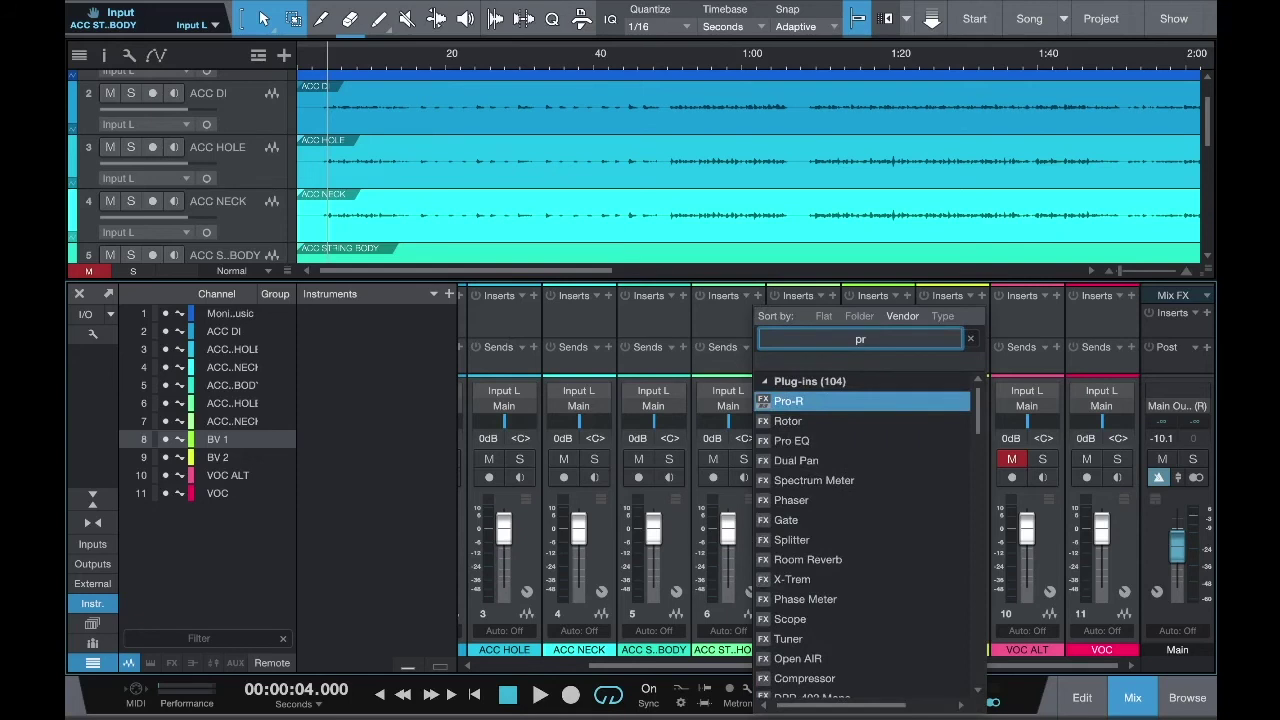
{"action": "left_click", "coordinate": [782, 444]}
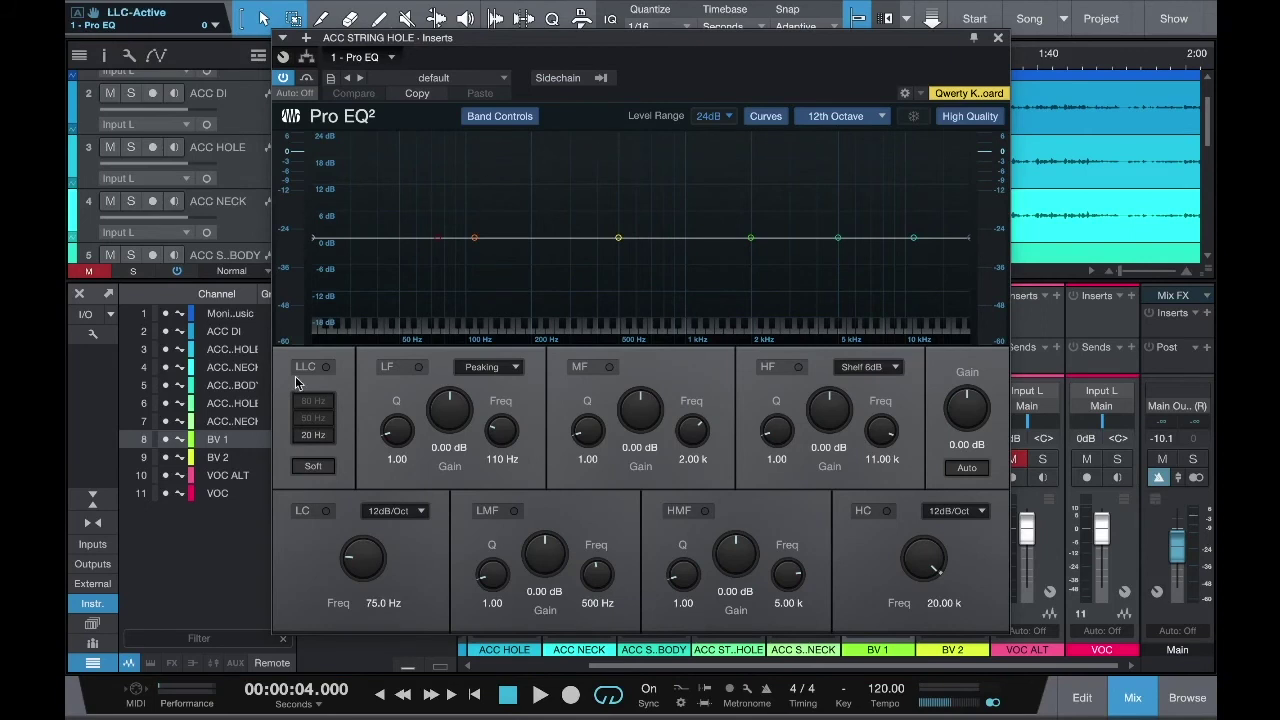
Step: Solo the ACC STRING HOLE track and play several seconds of it through the equalizer
{"action": "scroll", "coordinate": [147, 221], "scroll_direction": "down", "scroll_amount": 3}
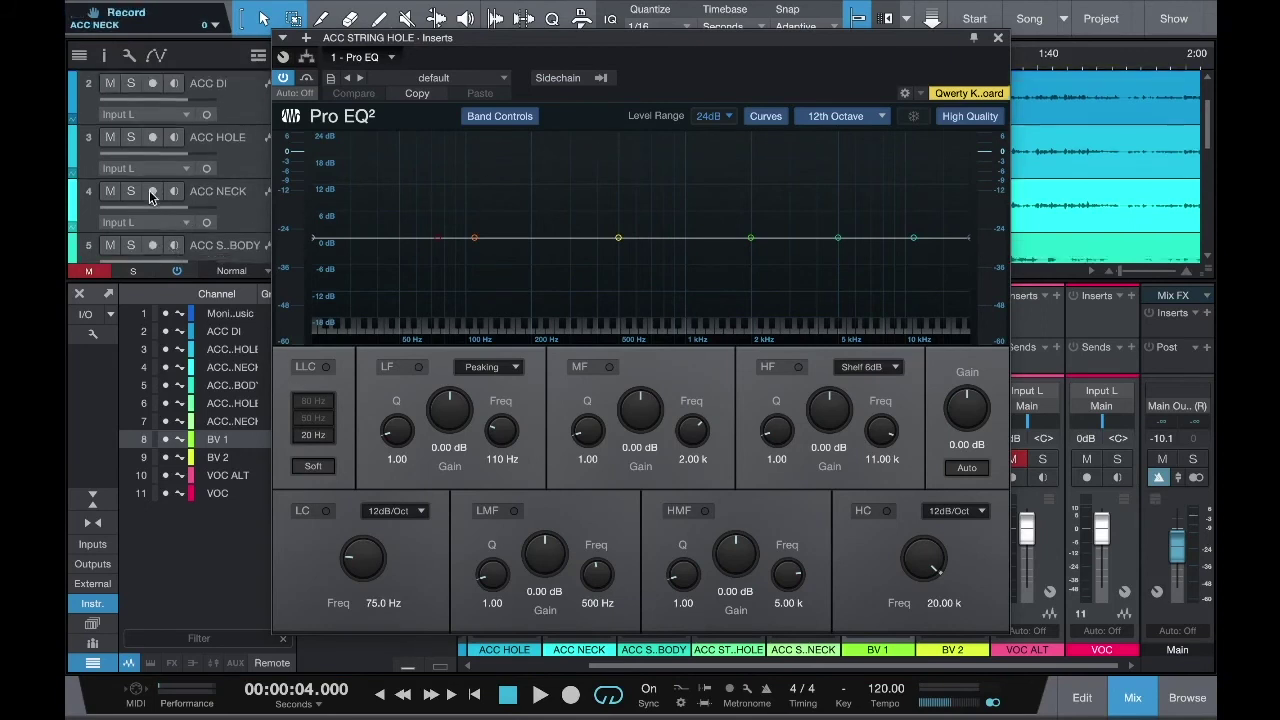
{"action": "left_click", "coordinate": [131, 238]}
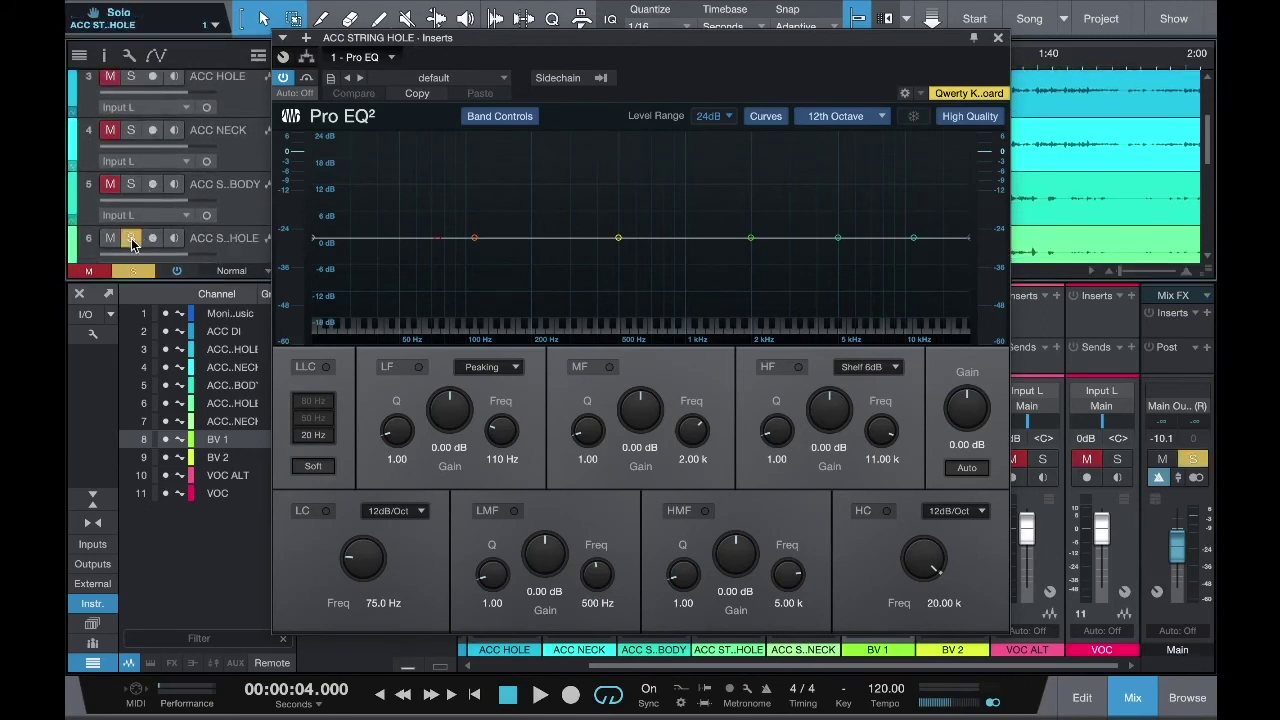
{"action": "key", "text": "space"}
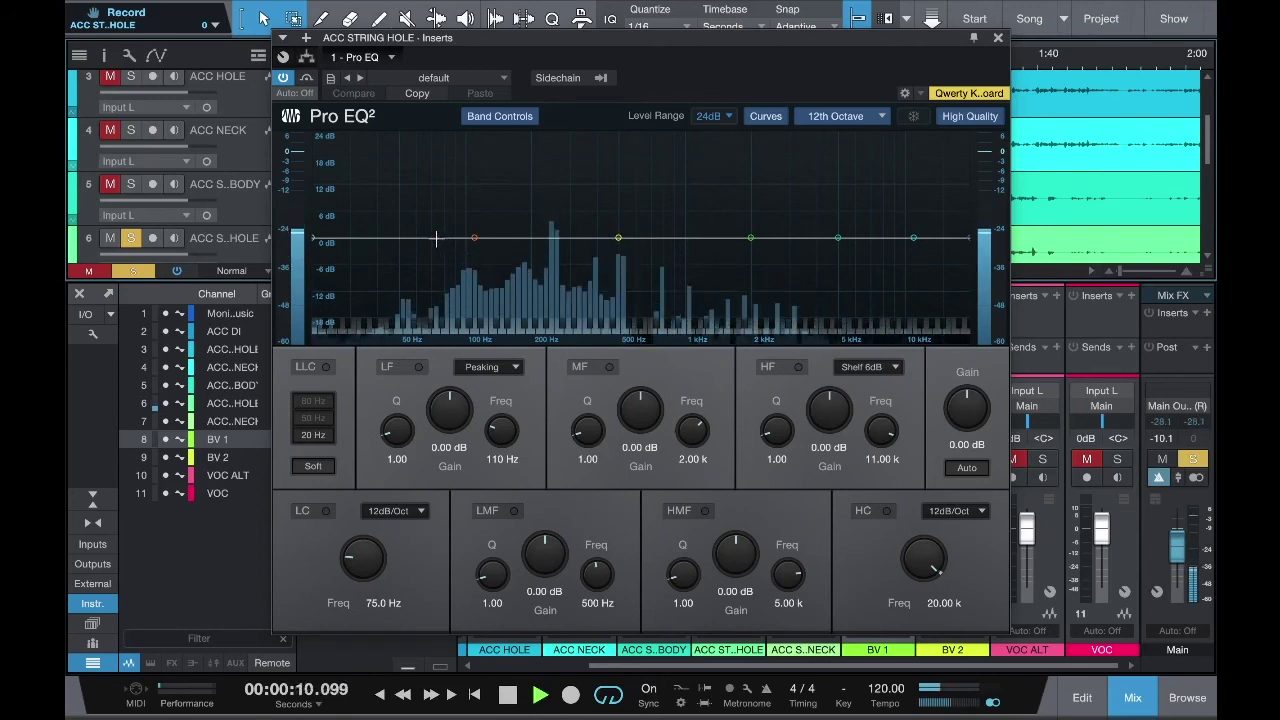
{"action": "key", "text": "space"}
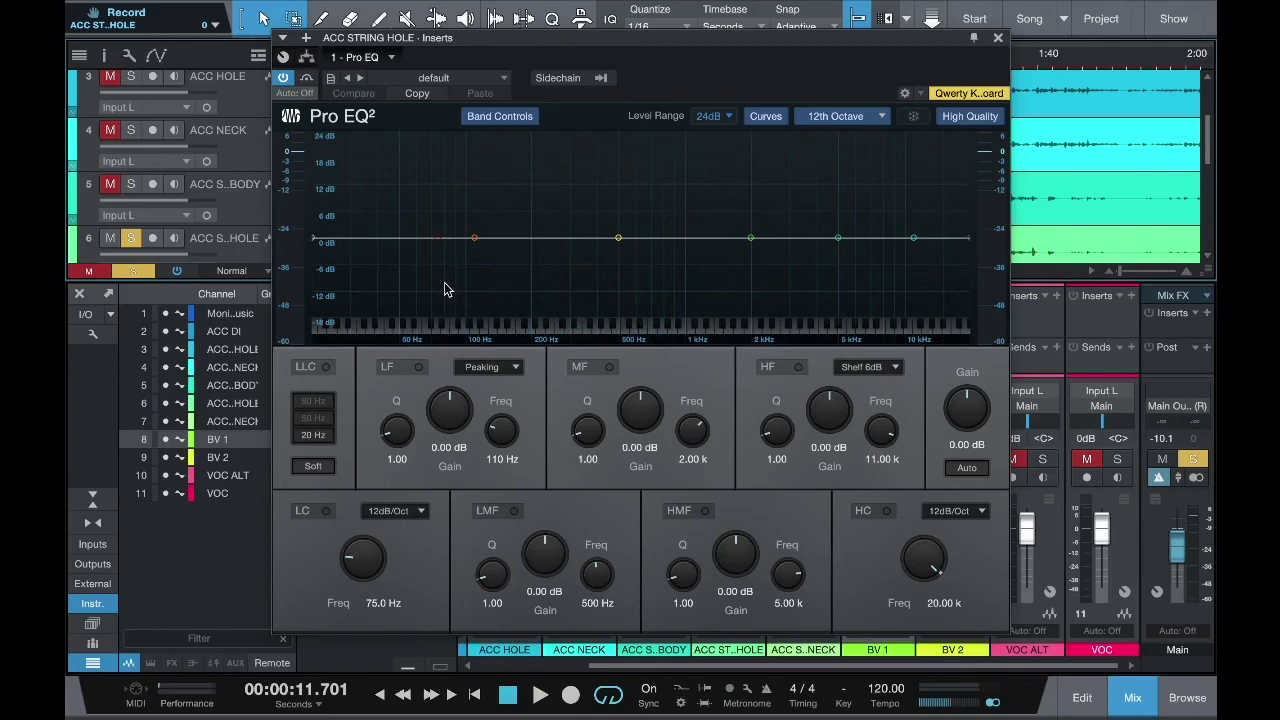
Step: Toggle the Pro EQ band controls off and on repeatedly, leaving them shown
{"action": "left_click", "coordinate": [518, 116]}
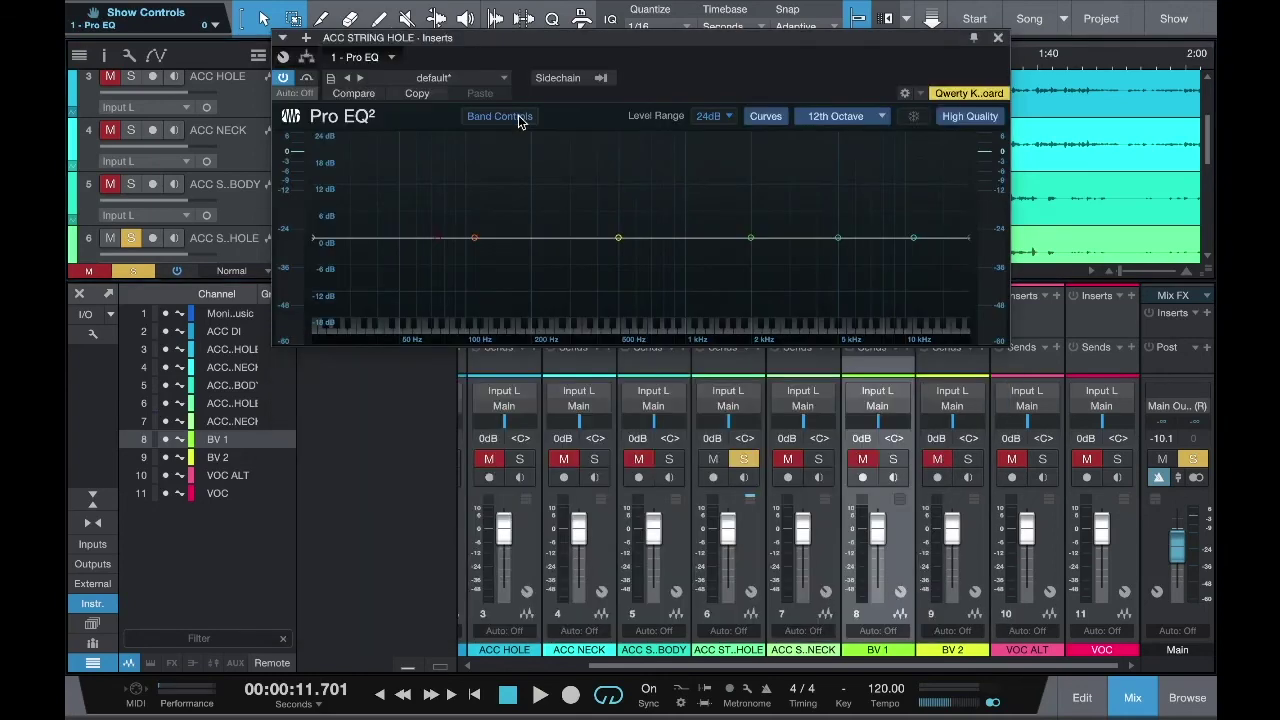
{"action": "left_click", "coordinate": [518, 116]}
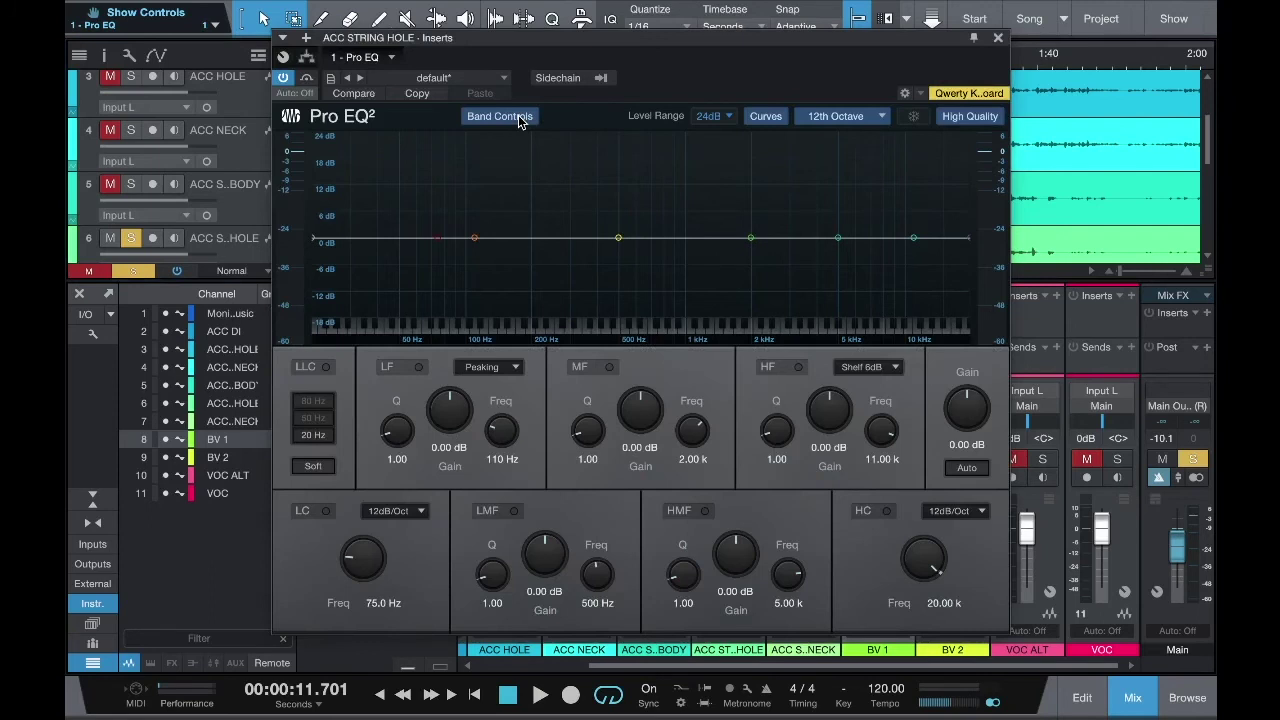
{"action": "left_click", "coordinate": [518, 116]}
{"action": "left_click", "coordinate": [518, 116]}
{"action": "left_click", "coordinate": [498, 116]}
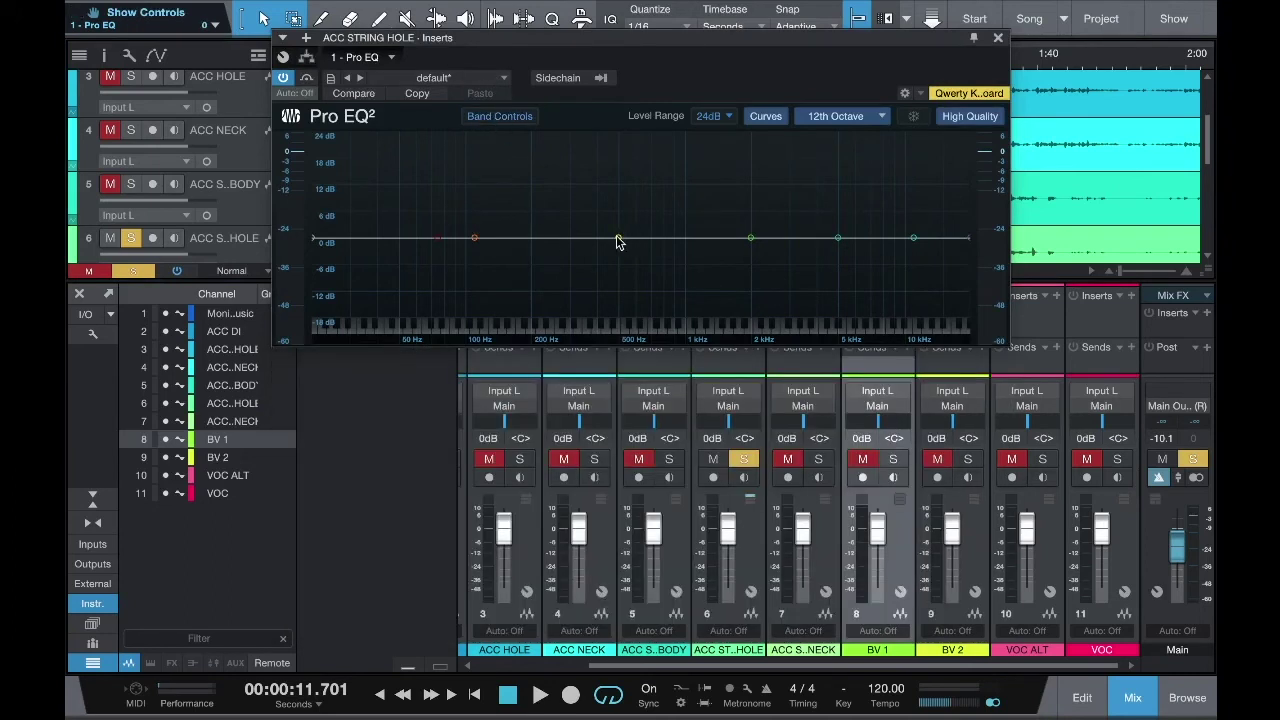
{"action": "left_click", "coordinate": [498, 118]}
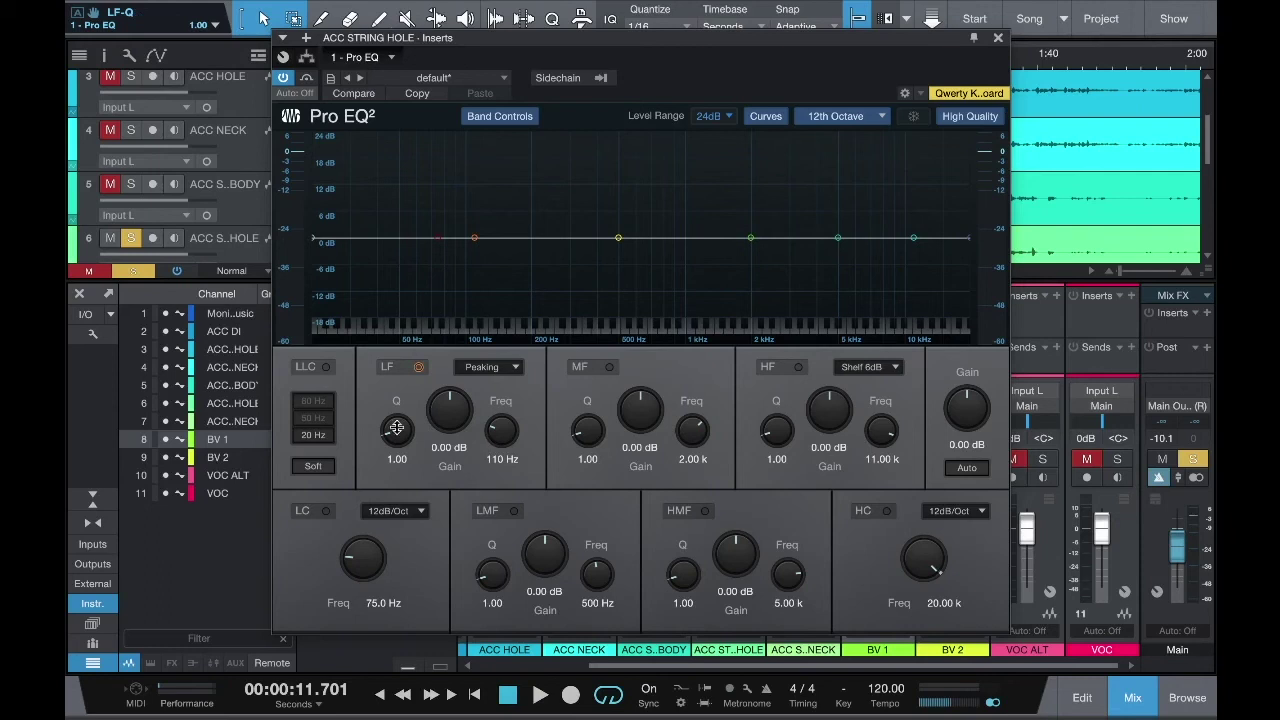
Step: Activate the LF peaking band with a gain of 8.64 dB and a Q of about 7.31
{"action": "left_click_drag", "start_coordinate": [396, 428], "coordinate": [393, 458]}
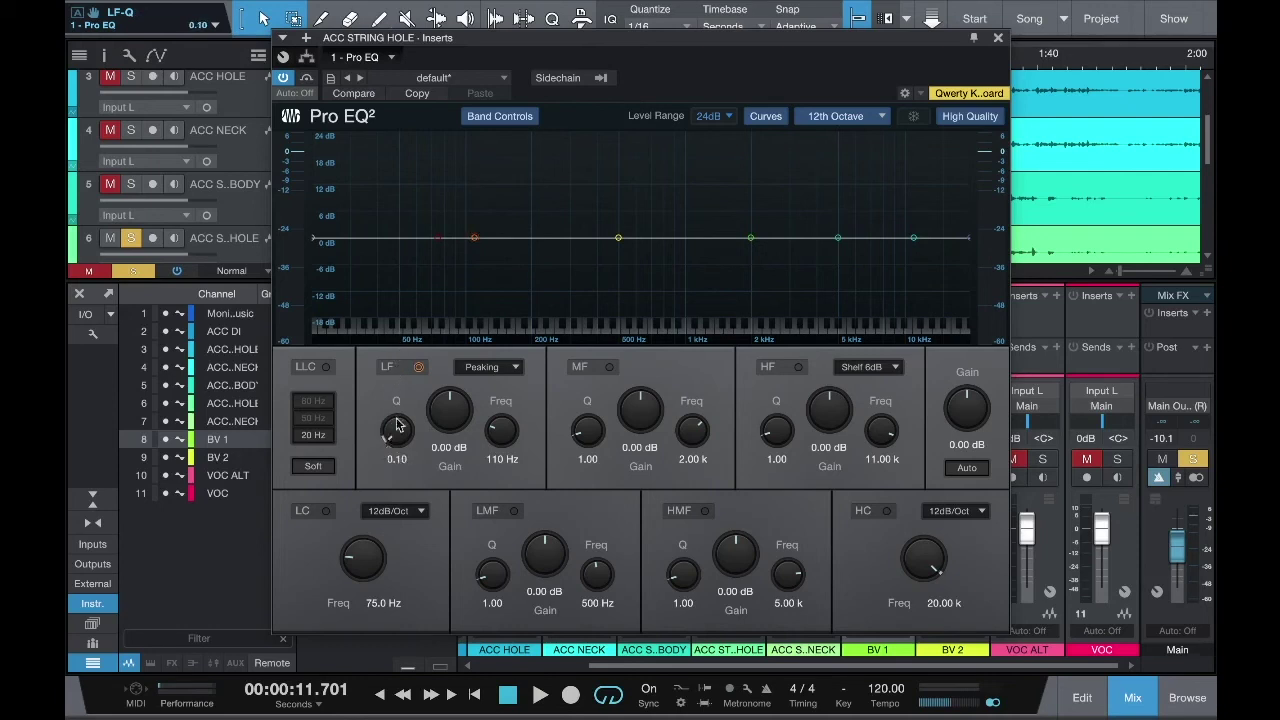
{"action": "left_click", "coordinate": [419, 368]}
{"action": "left_click_drag", "start_coordinate": [391, 433], "coordinate": [386, 368]}
{"action": "left_click_drag", "start_coordinate": [446, 412], "coordinate": [436, 362]}
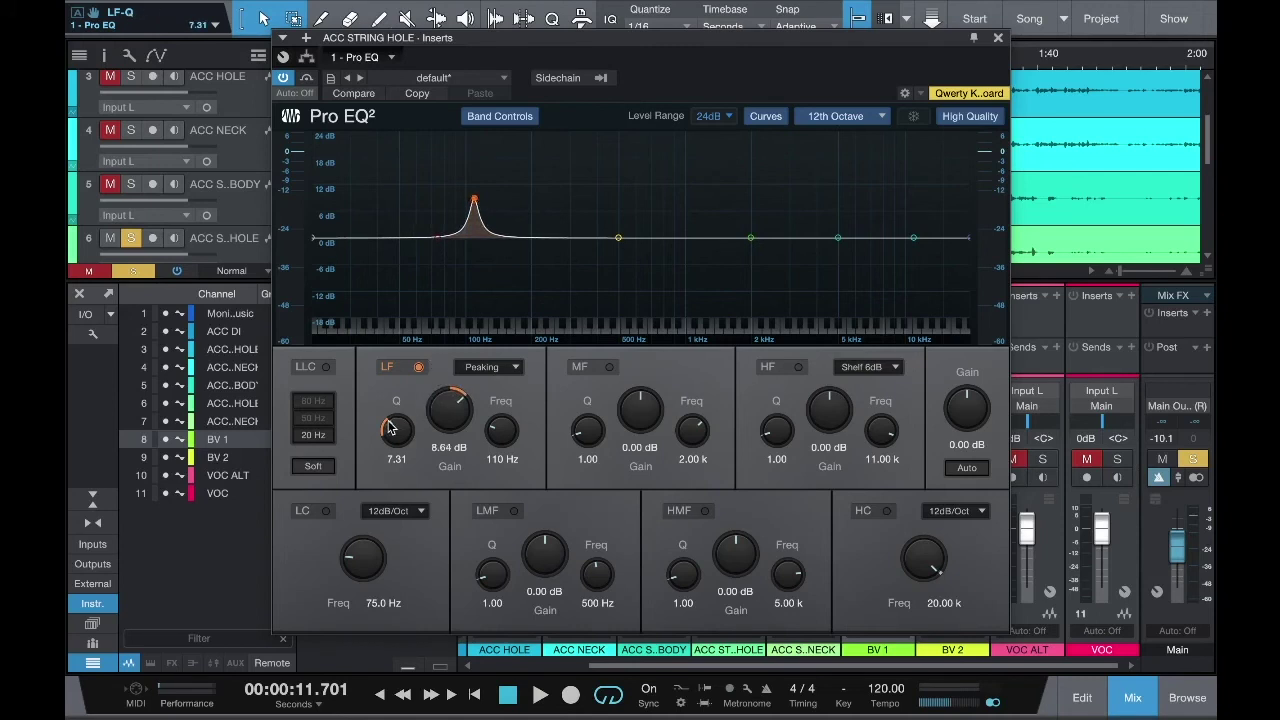
Step: Vary the LF band's Q from 8.08 down to 0.10, then up to 21.80 for a narrow bell
{"action": "mouse_move", "coordinate": [388, 423]}
{"action": "left_mouse_down"}
{"action": "mouse_move", "coordinate": [387, 448]}
{"action": "mouse_move", "coordinate": [381, 409]}
{"action": "left_mouse_up"}
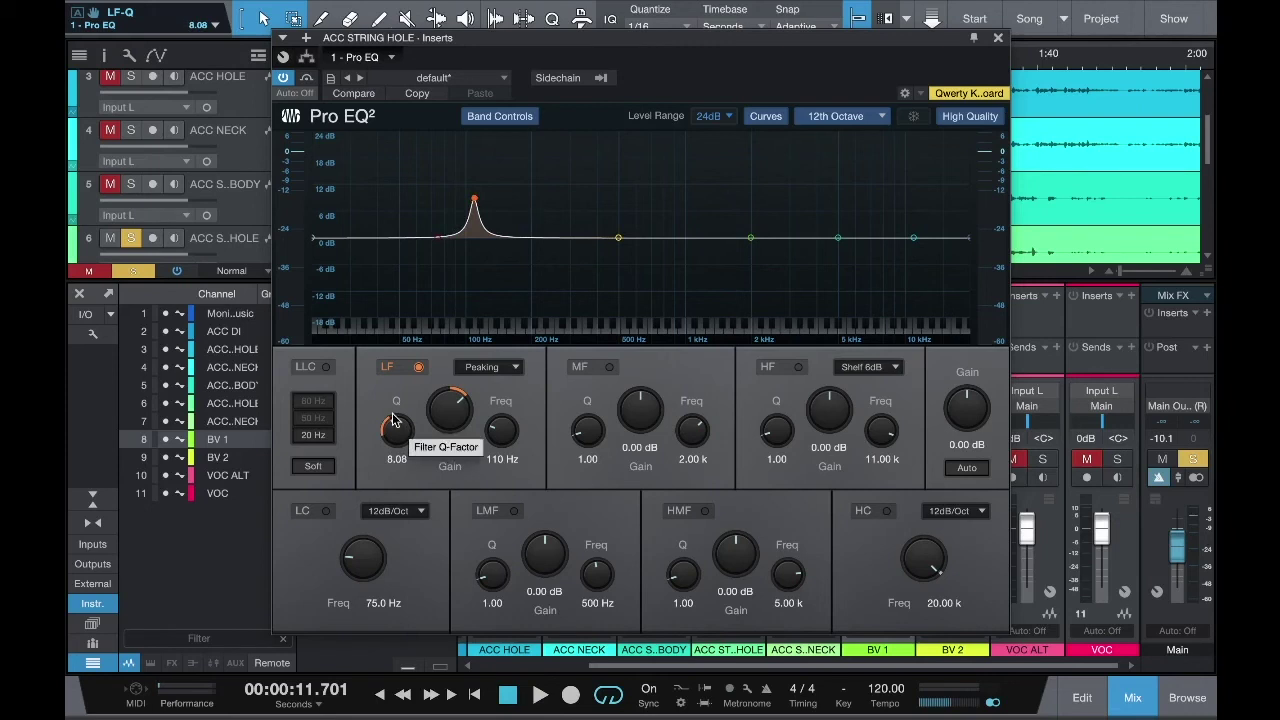
{"action": "left_click_drag", "start_coordinate": [395, 420], "coordinate": [376, 474]}
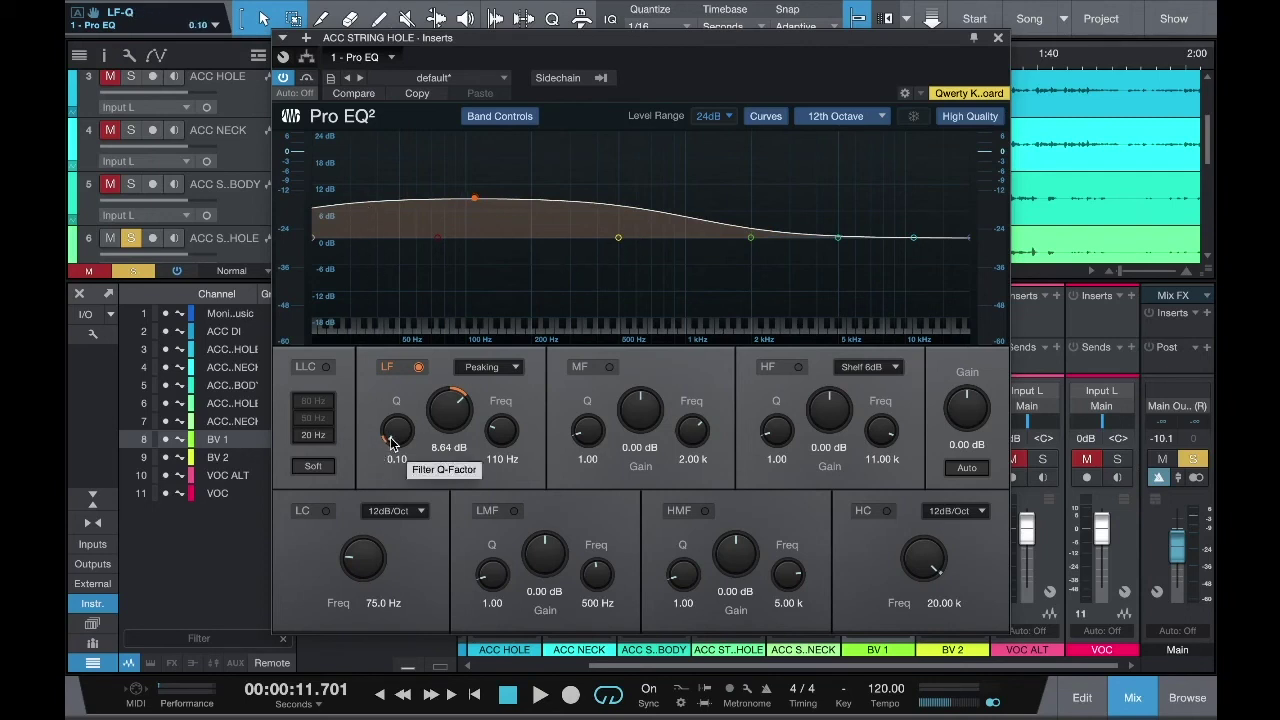
{"action": "left_click_drag", "start_coordinate": [390, 437], "coordinate": [362, 246]}
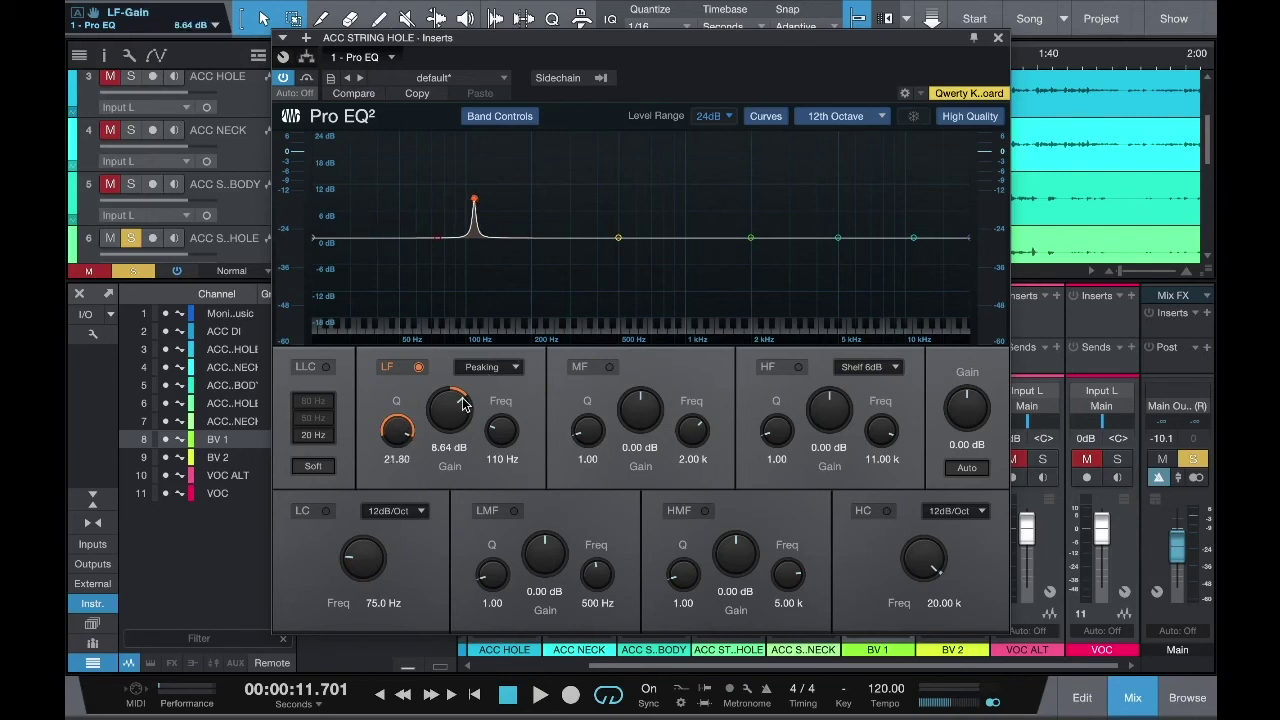
Step: Lower the LF band's gain to 0 dB, cut it to -19.20 dB, and return it to 0 dB
{"action": "left_click_drag", "start_coordinate": [463, 401], "coordinate": [428, 394]}
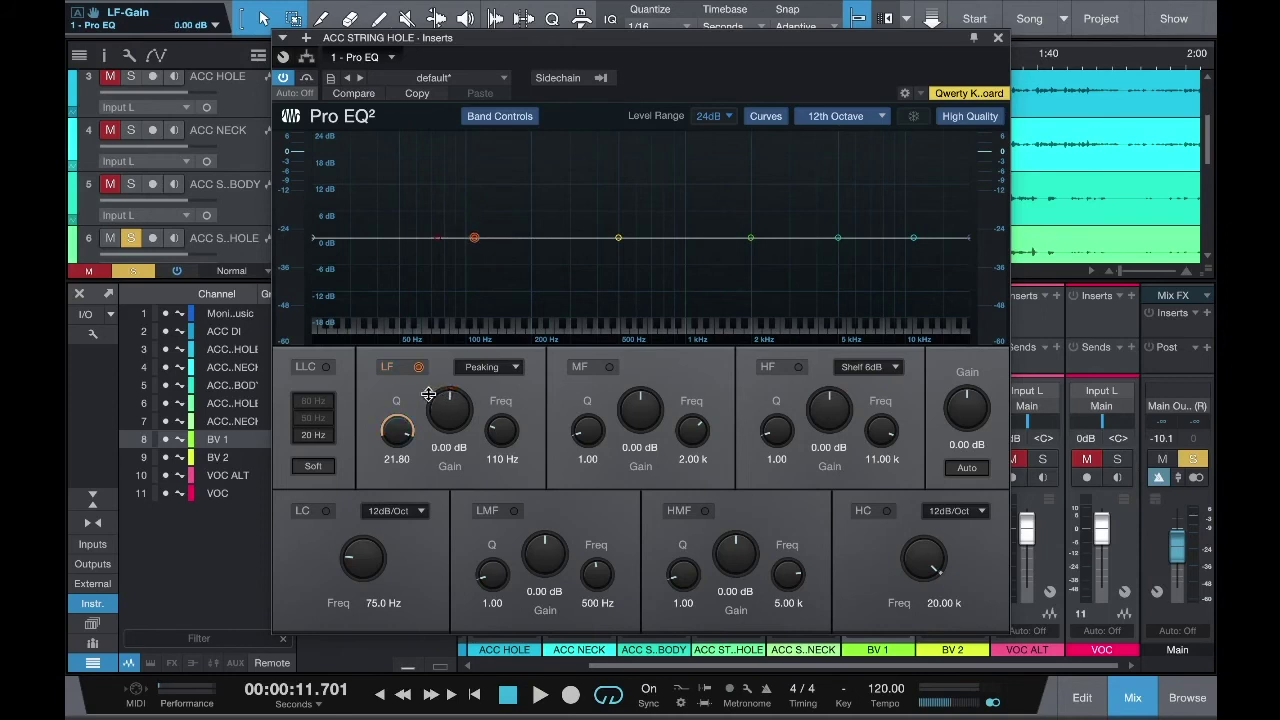
{"action": "left_click_drag", "start_coordinate": [428, 394], "coordinate": [383, 421]}
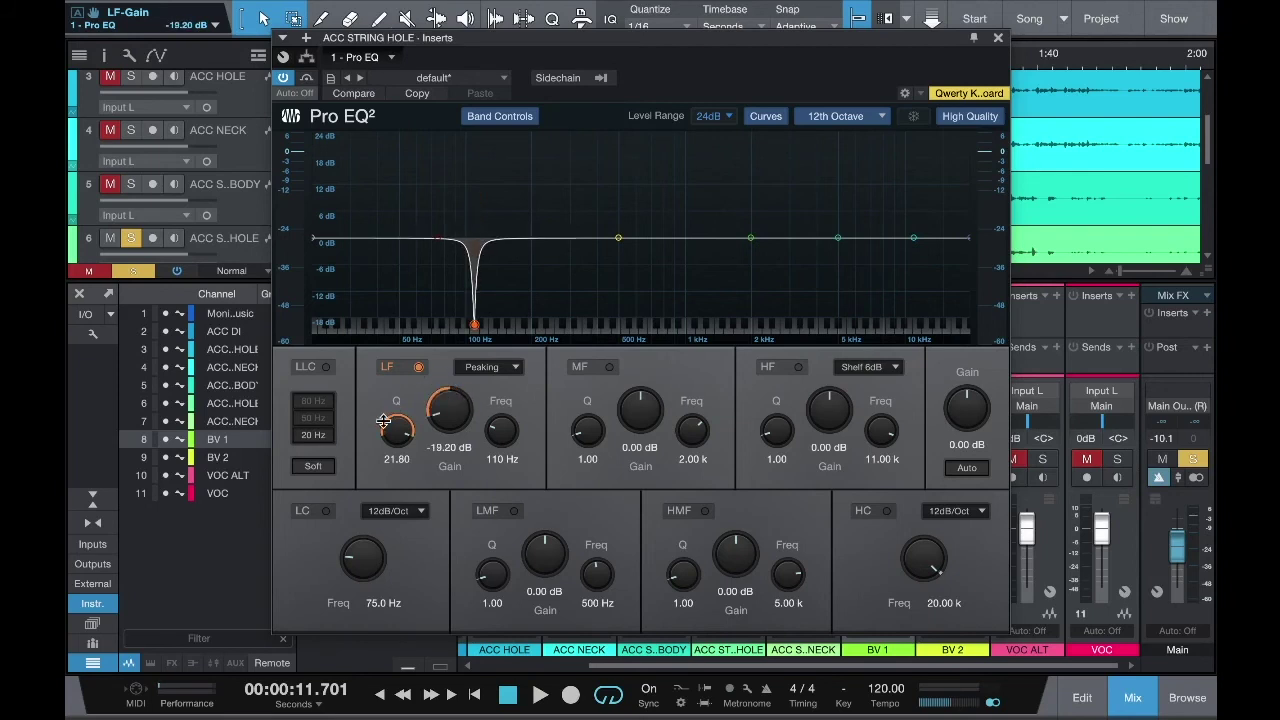
{"action": "left_click_drag", "start_coordinate": [383, 421], "coordinate": [515, 442]}
{"action": "left_click_drag", "start_coordinate": [517, 443], "coordinate": [428, 400]}
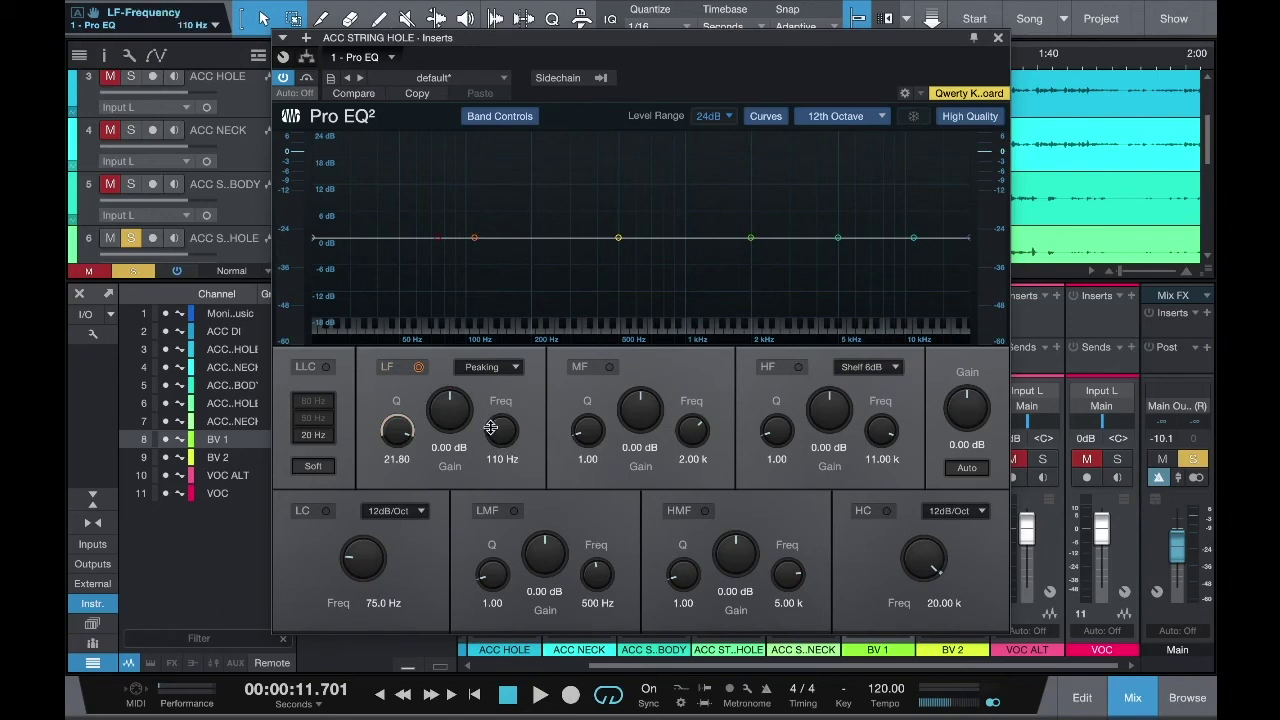
Step: Set the LF band's frequency to 252 Hz, its gain to 5.28 dB and its Q to 10.93
{"action": "left_click_drag", "start_coordinate": [491, 428], "coordinate": [490, 405]}
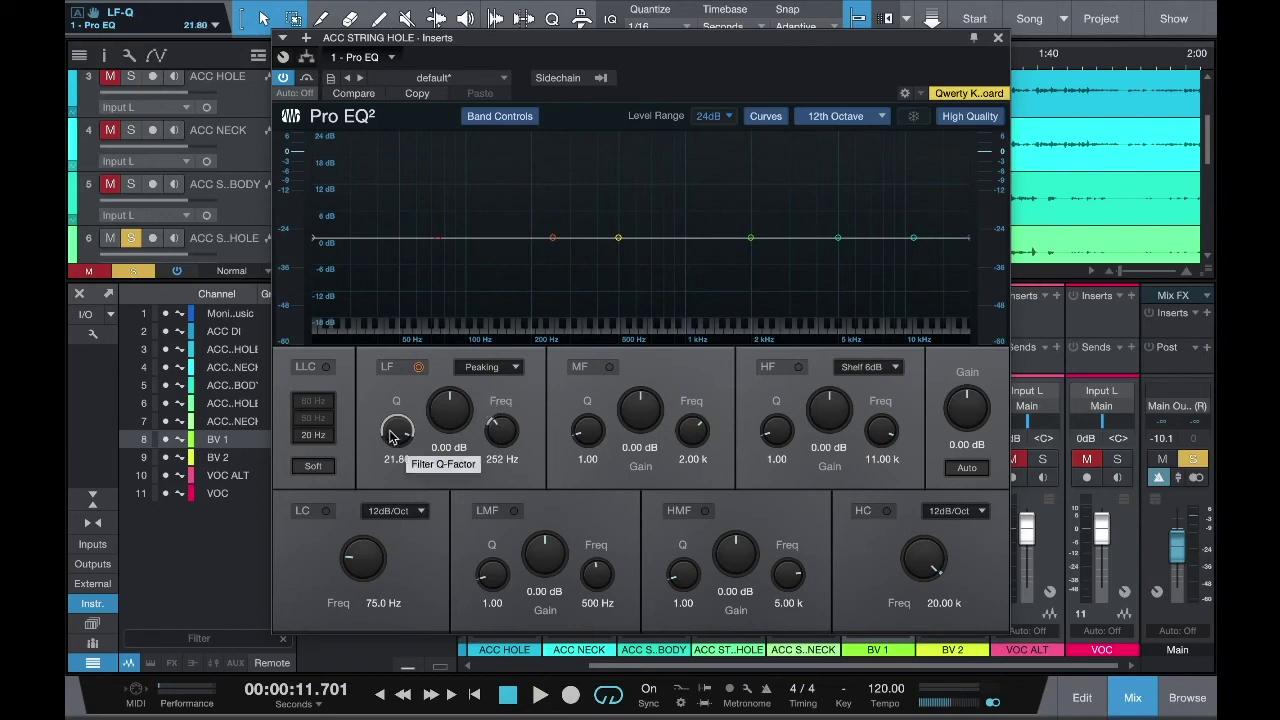
{"action": "left_click_drag", "start_coordinate": [435, 408], "coordinate": [423, 366]}
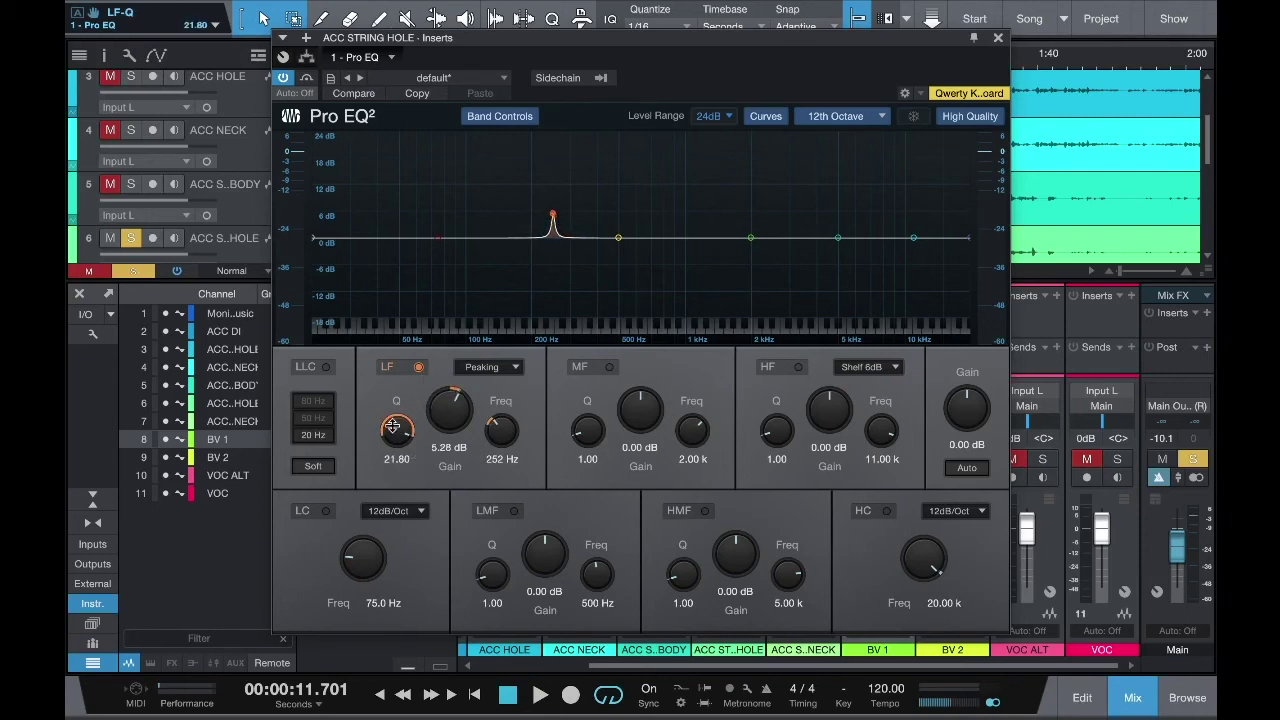
{"action": "left_click_drag", "start_coordinate": [393, 427], "coordinate": [400, 510]}
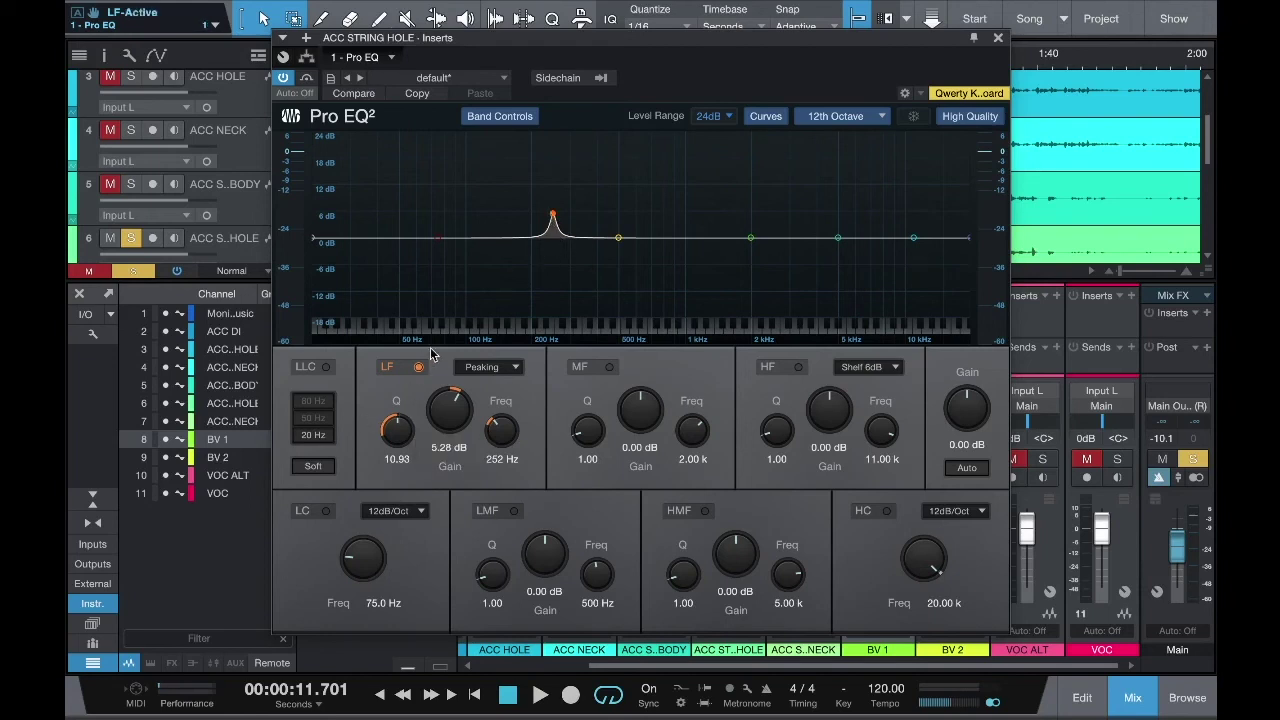
Step: Change the LF band's filter type to Shelf 6dB and cut its gain to -24 dB
{"action": "left_click", "coordinate": [516, 370]}
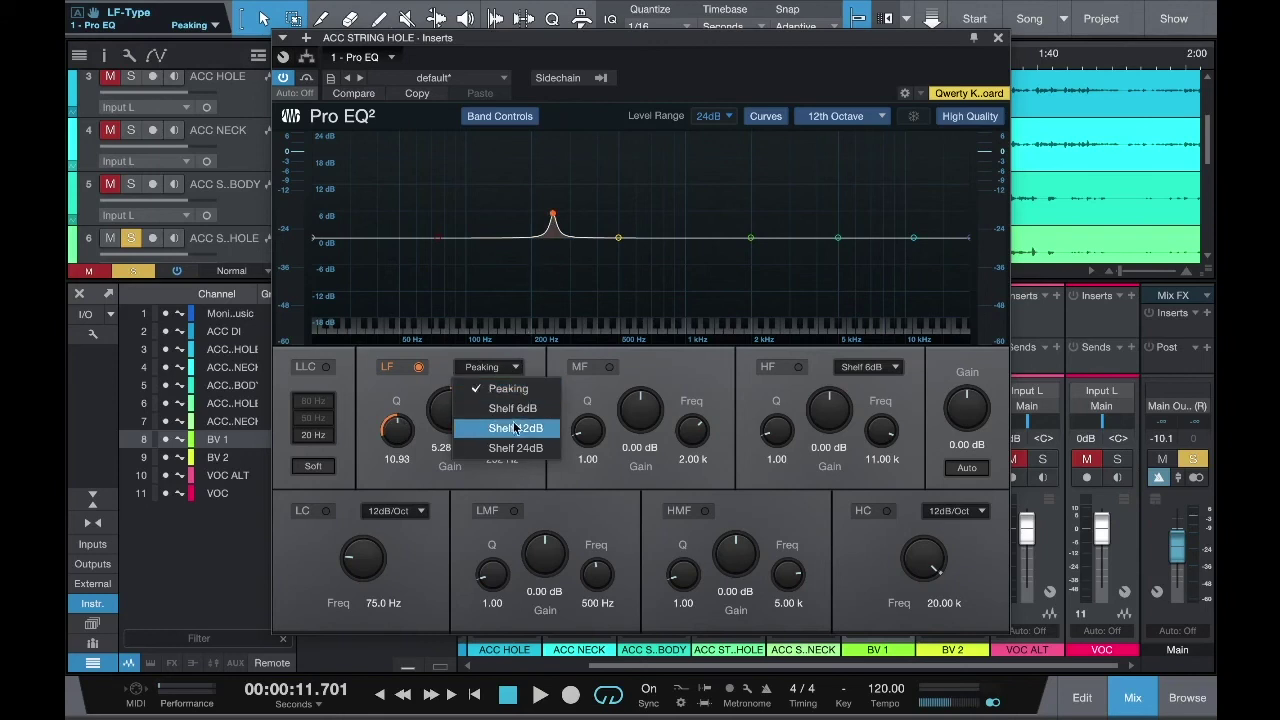
{"action": "left_click", "coordinate": [514, 408]}
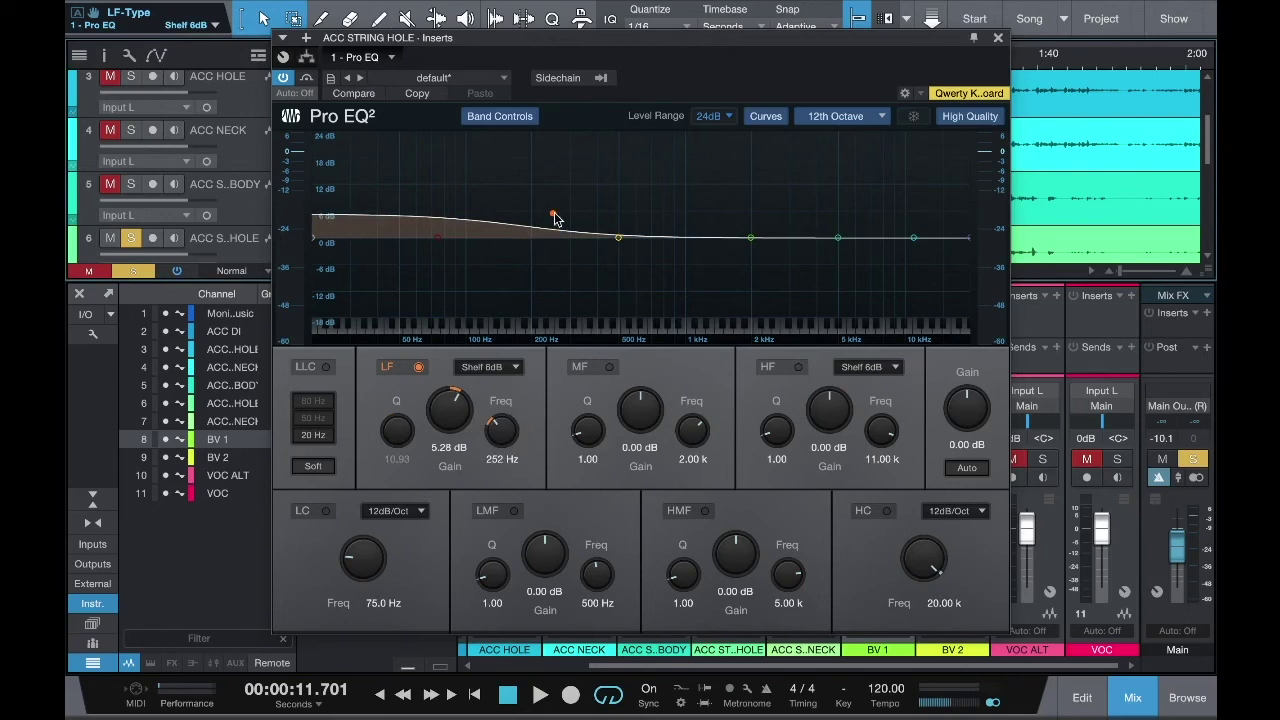
{"action": "left_click_drag", "start_coordinate": [440, 422], "coordinate": [427, 534]}
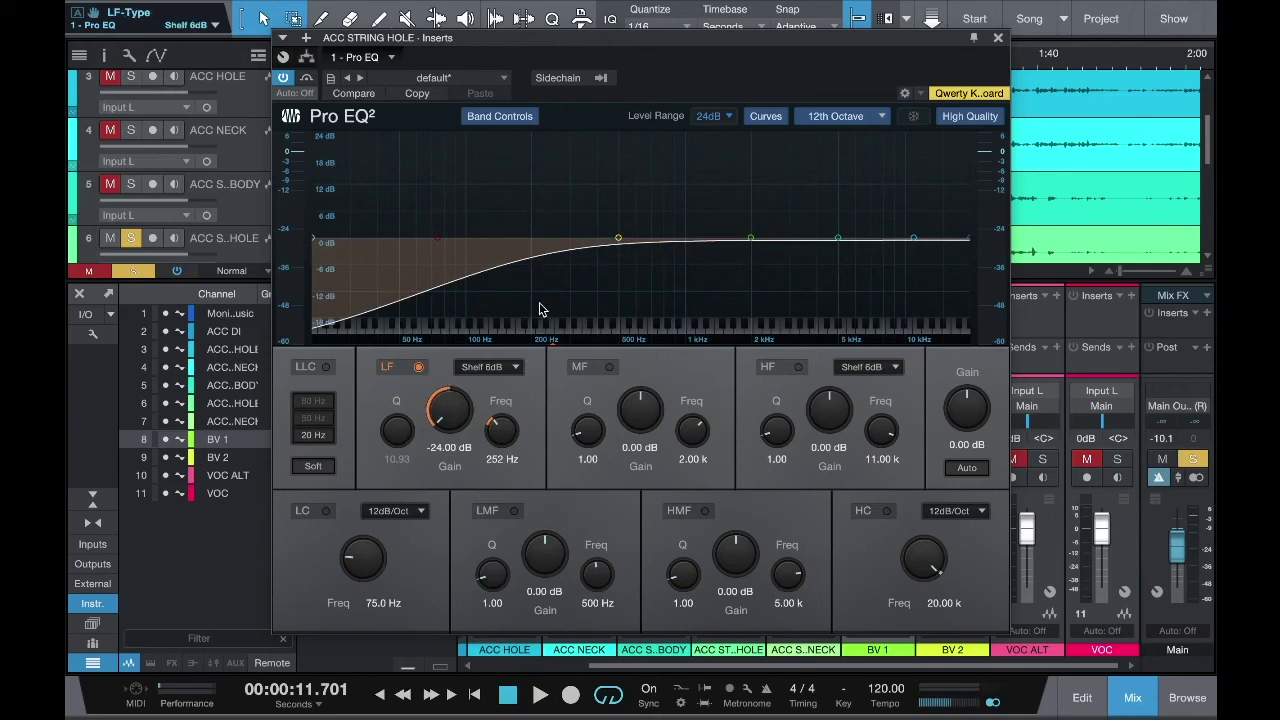
Step: Play the soloed track and change the LF band's filter type to Shelf 12dB
{"action": "key", "text": "space"}
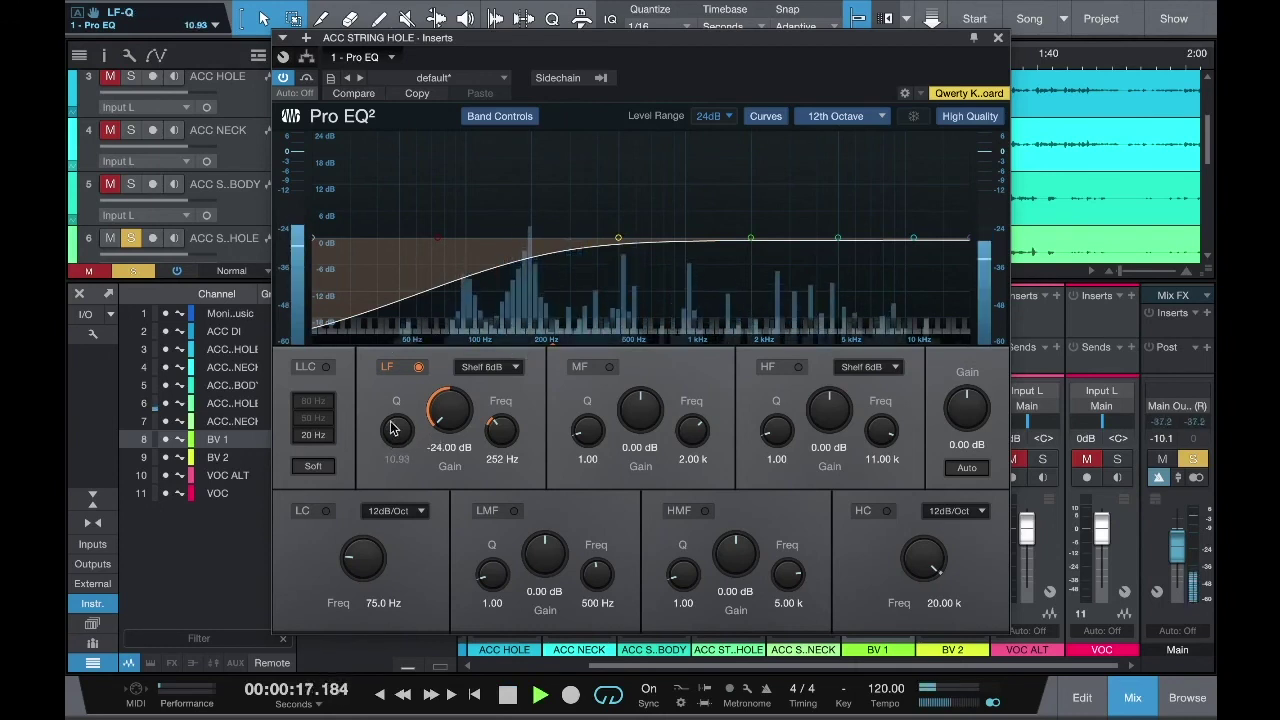
{"action": "left_click", "coordinate": [513, 369]}
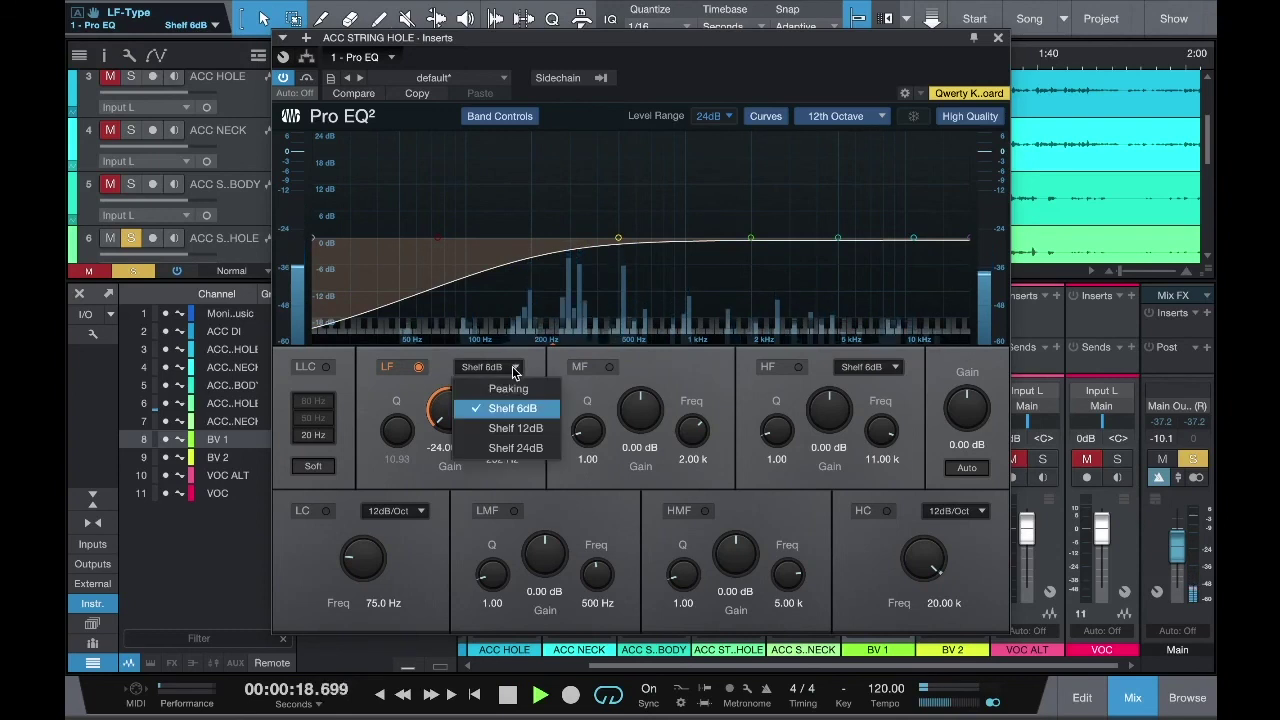
{"action": "left_click", "coordinate": [519, 428]}
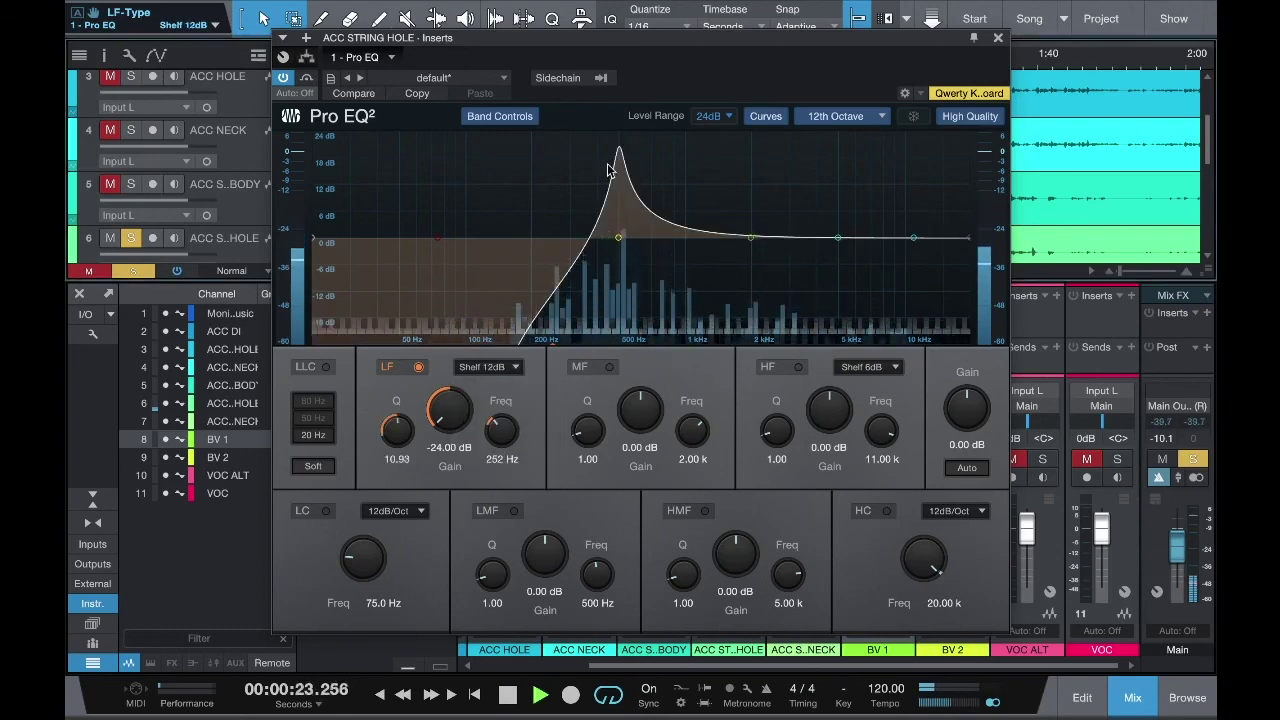
Step: Change the LF band's filter type to Shelf 6dB and from there to Peaking
{"action": "left_click", "coordinate": [512, 370]}
{"action": "left_click", "coordinate": [502, 409]}
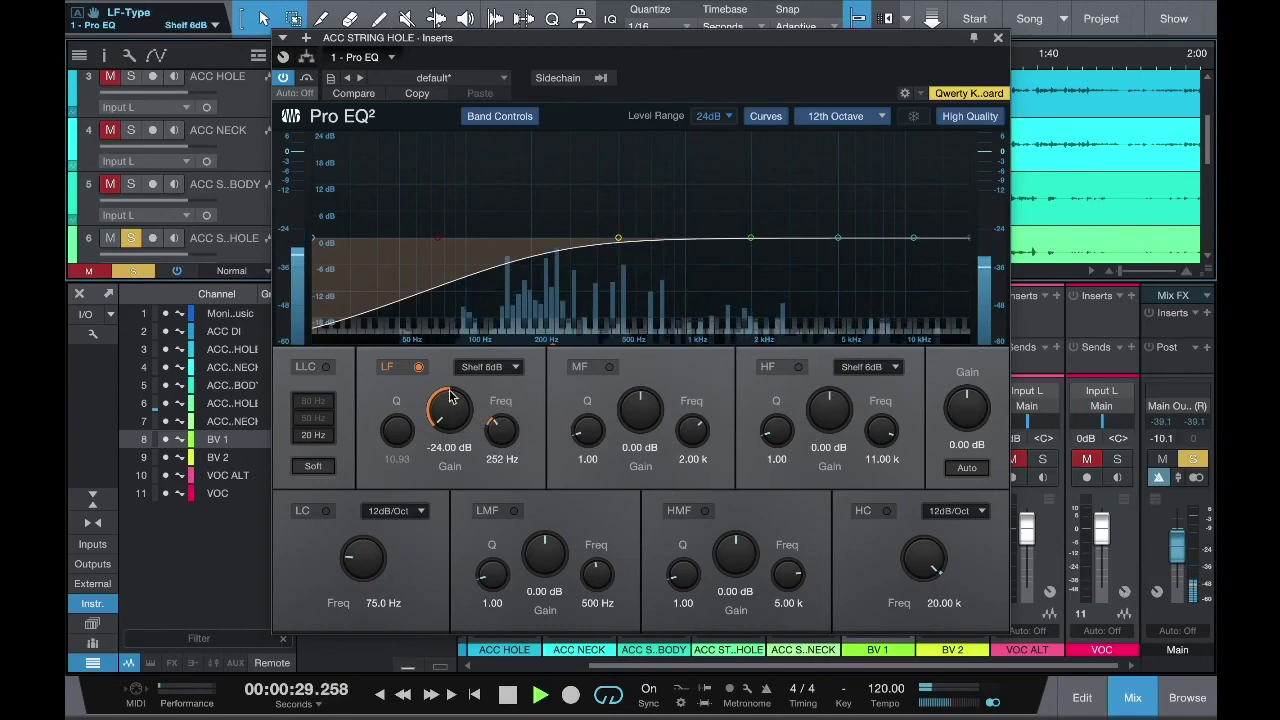
{"action": "left_click", "coordinate": [518, 370]}
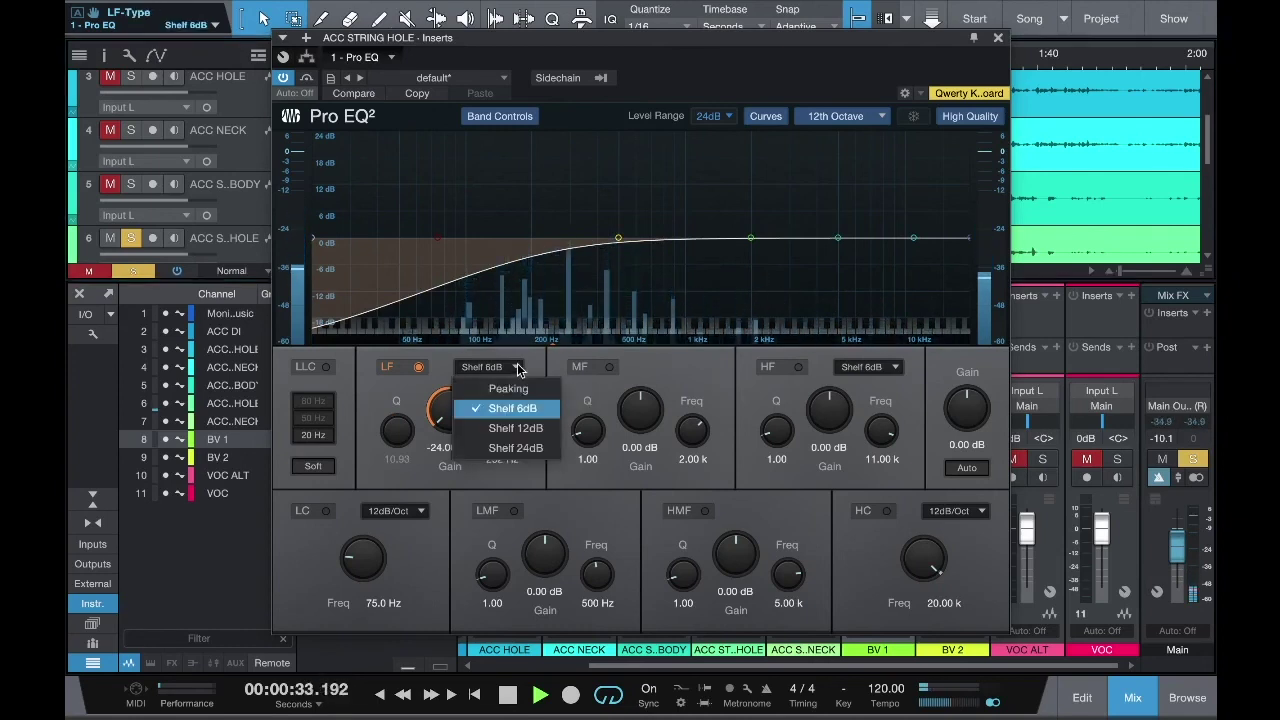
{"action": "left_click", "coordinate": [508, 390]}
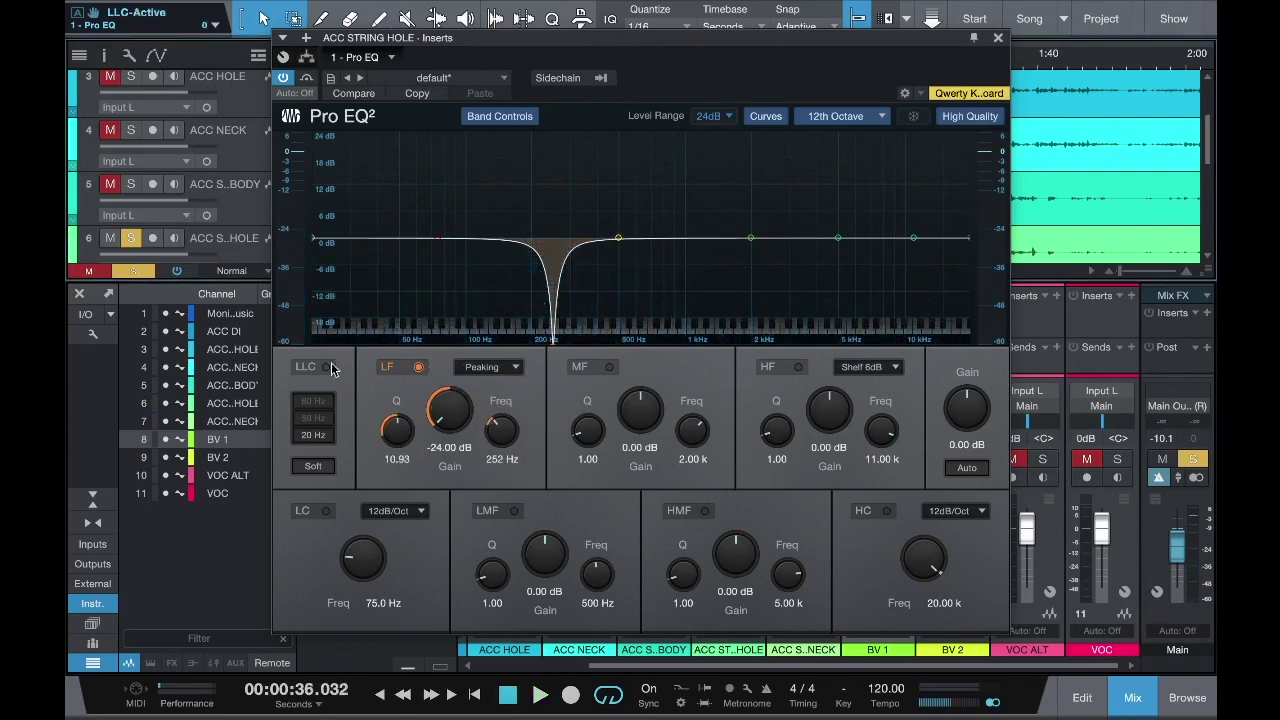
Step: Turn off the LF band and enable the LLC low cut, switching its frequency to 50 Hz and finally to 80 Hz
{"action": "left_click", "coordinate": [418, 367]}
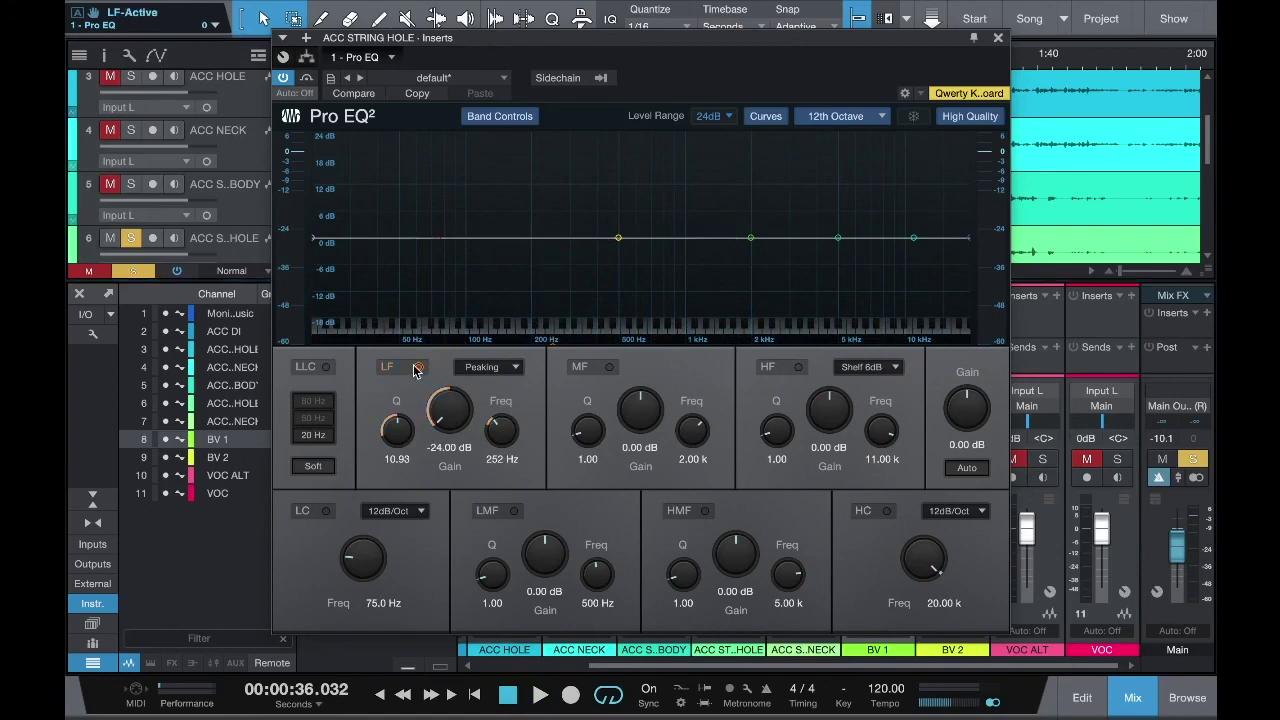
{"action": "left_click", "coordinate": [325, 367]}
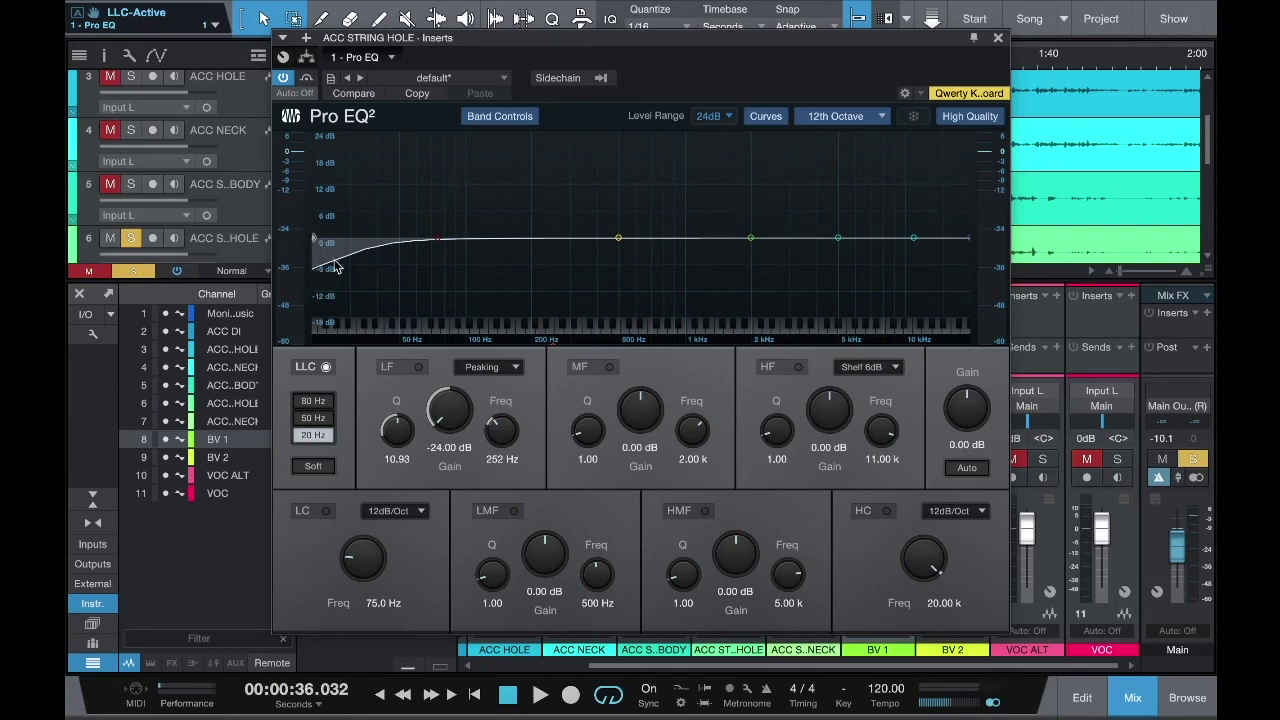
{"action": "left_click", "coordinate": [316, 420]}
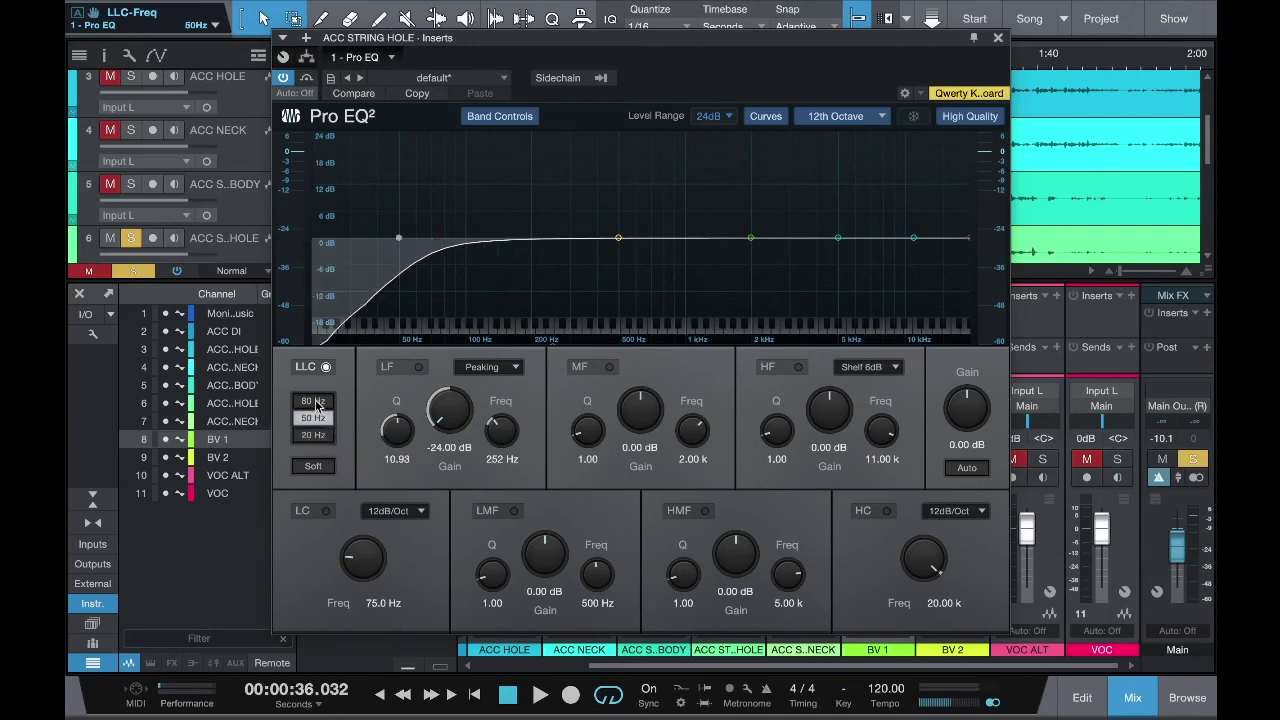
{"action": "left_click", "coordinate": [316, 402]}
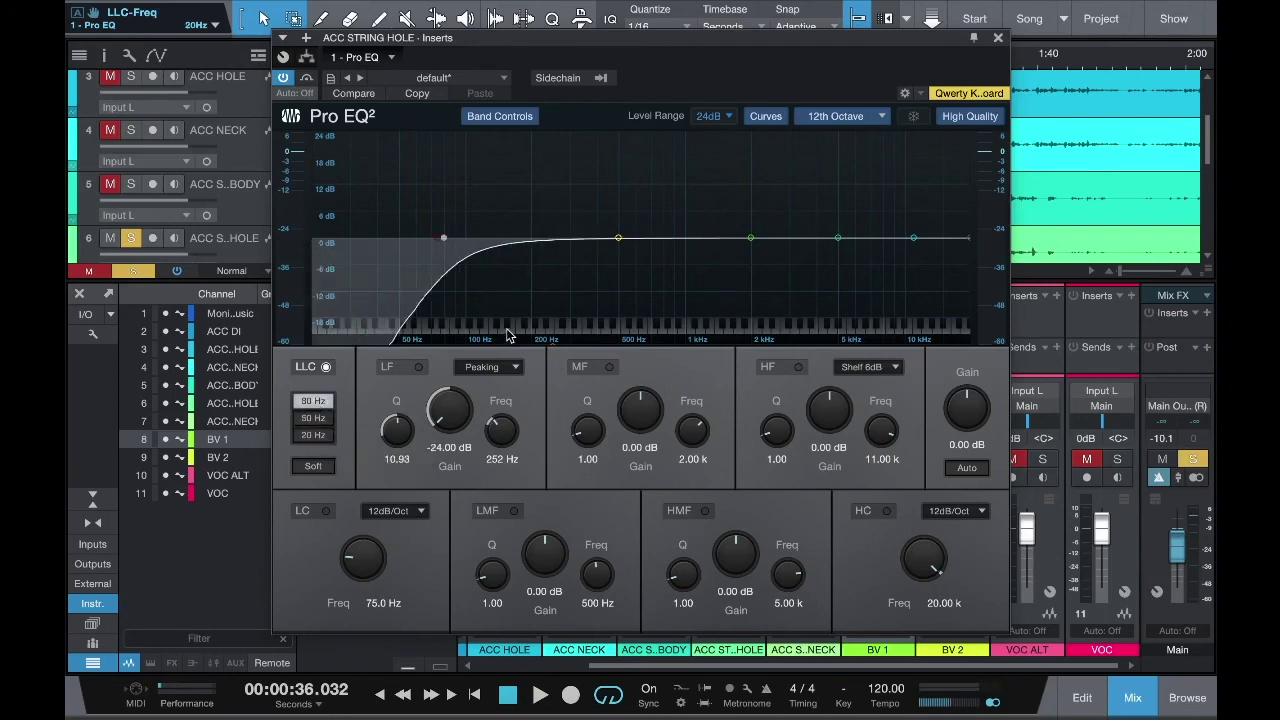
Step: Play the soloed track briefly, and toggle the LLC filter's Soft option on and off twice
{"action": "key", "text": "space"}
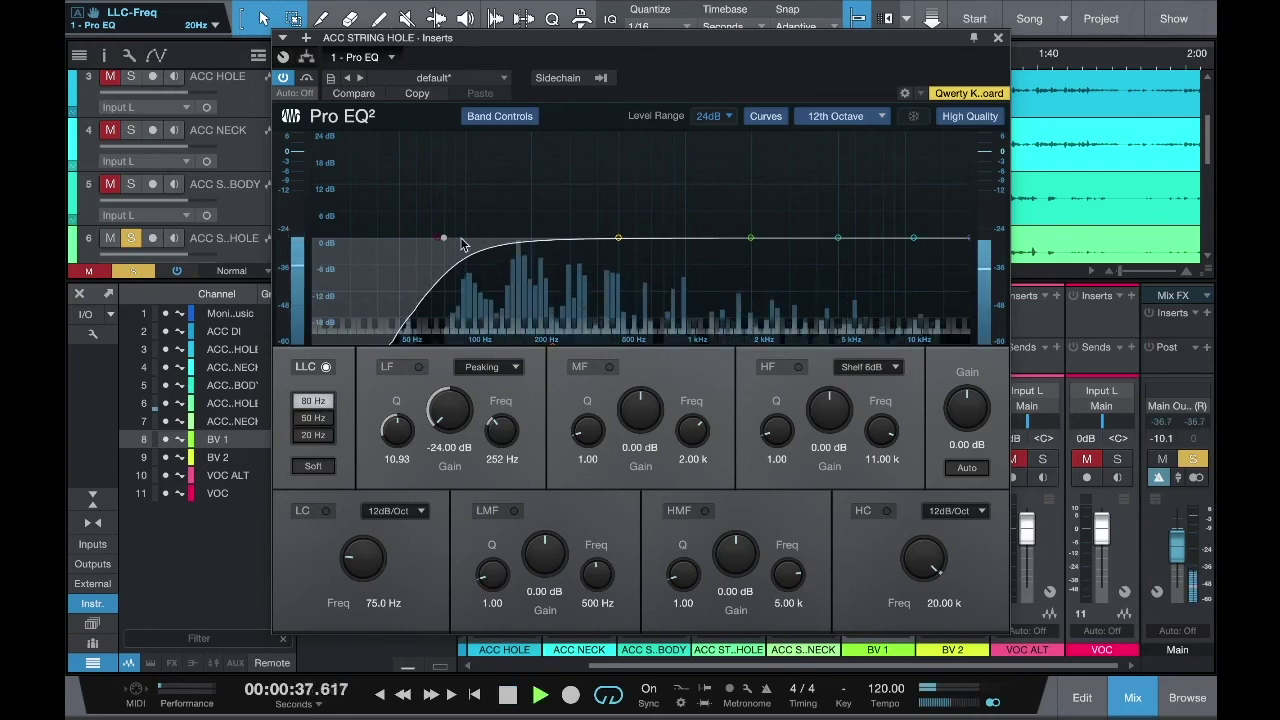
{"action": "key", "text": "space"}
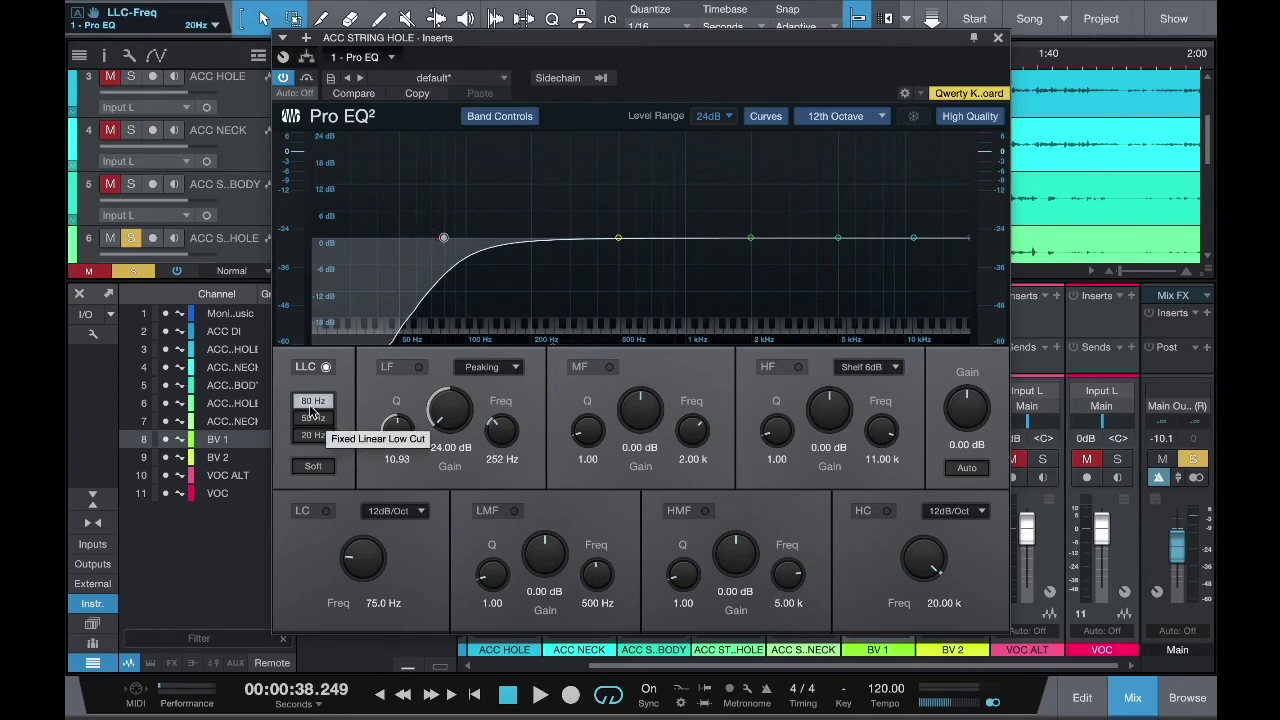
{"action": "left_click", "coordinate": [314, 466]}
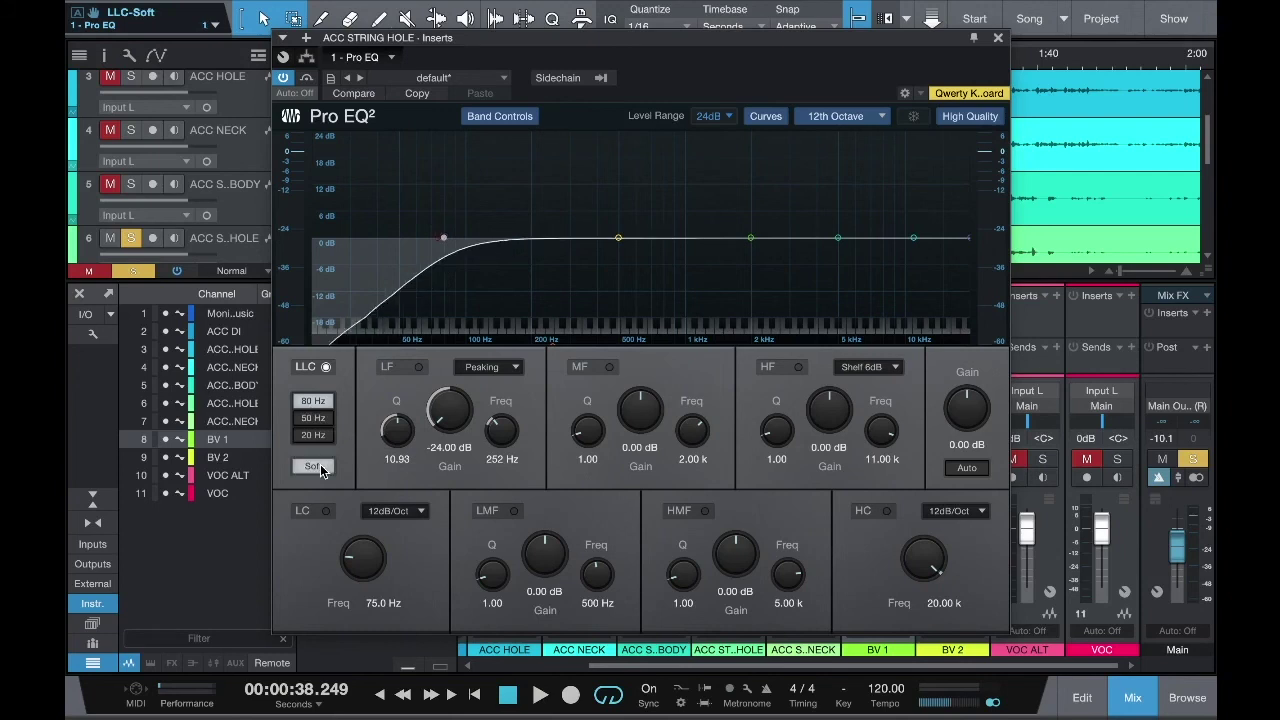
{"action": "left_click", "coordinate": [320, 467]}
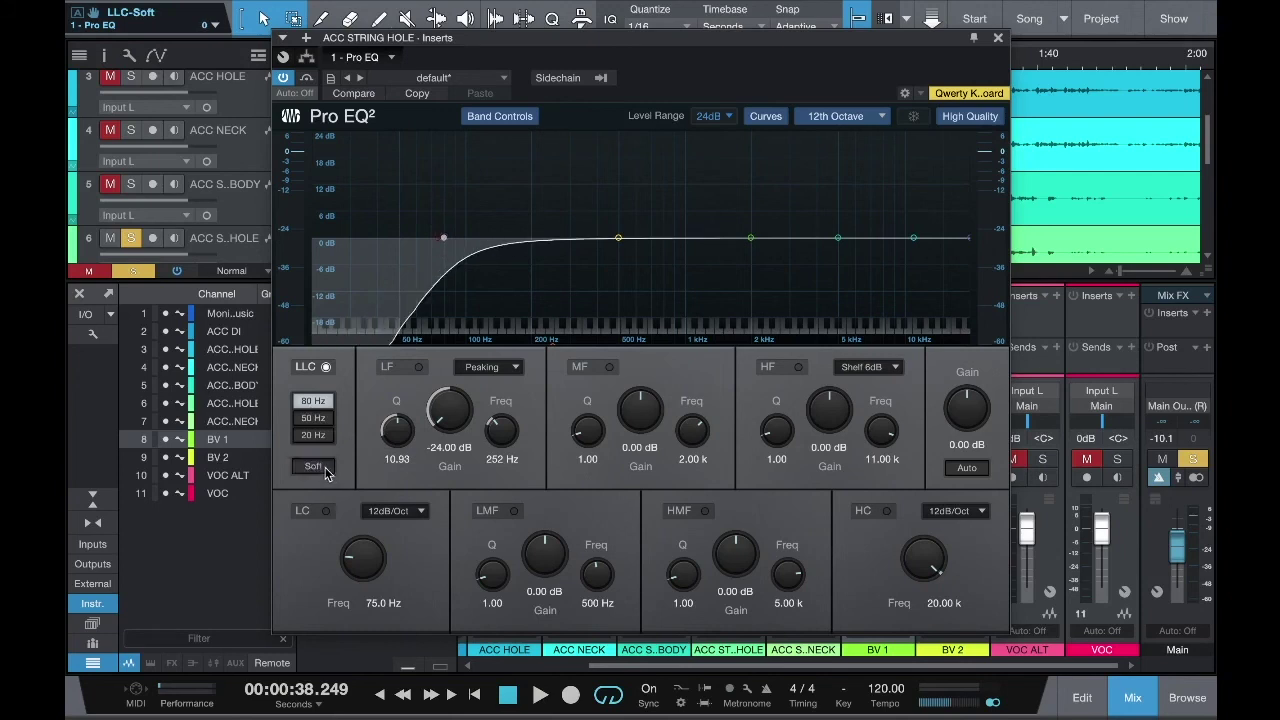
{"action": "left_click", "coordinate": [318, 467]}
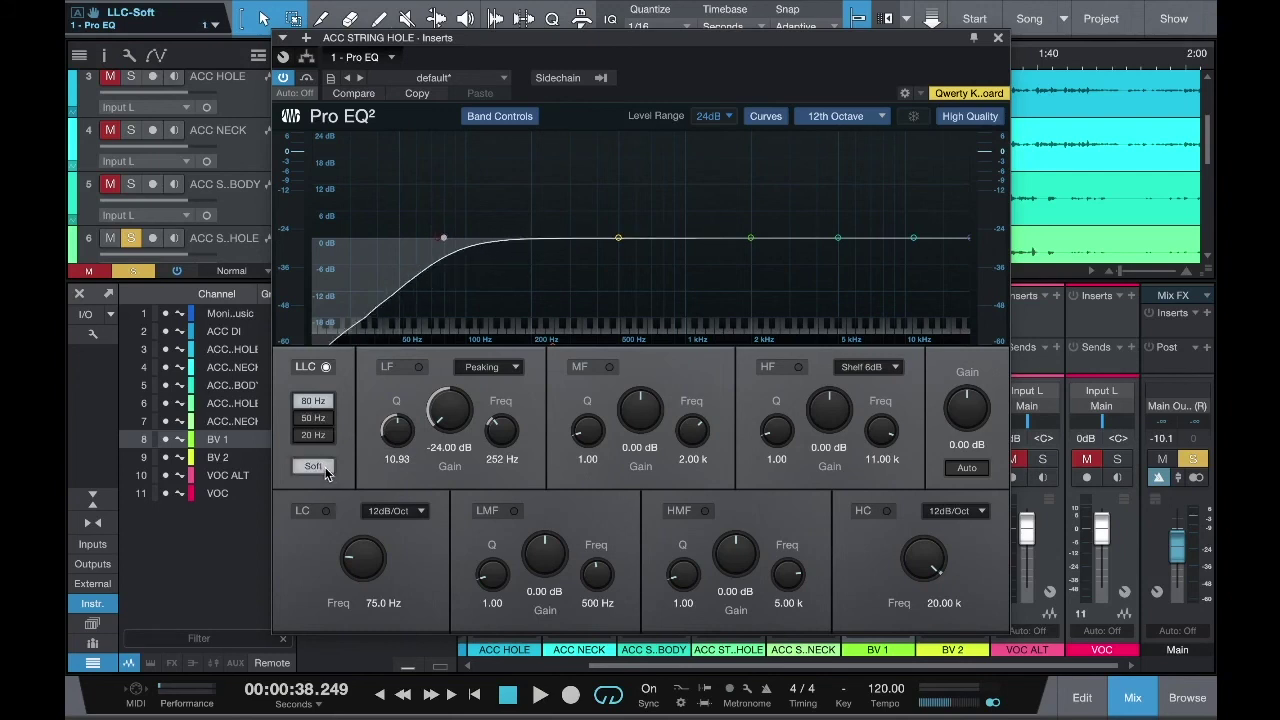
{"action": "left_click", "coordinate": [325, 467]}
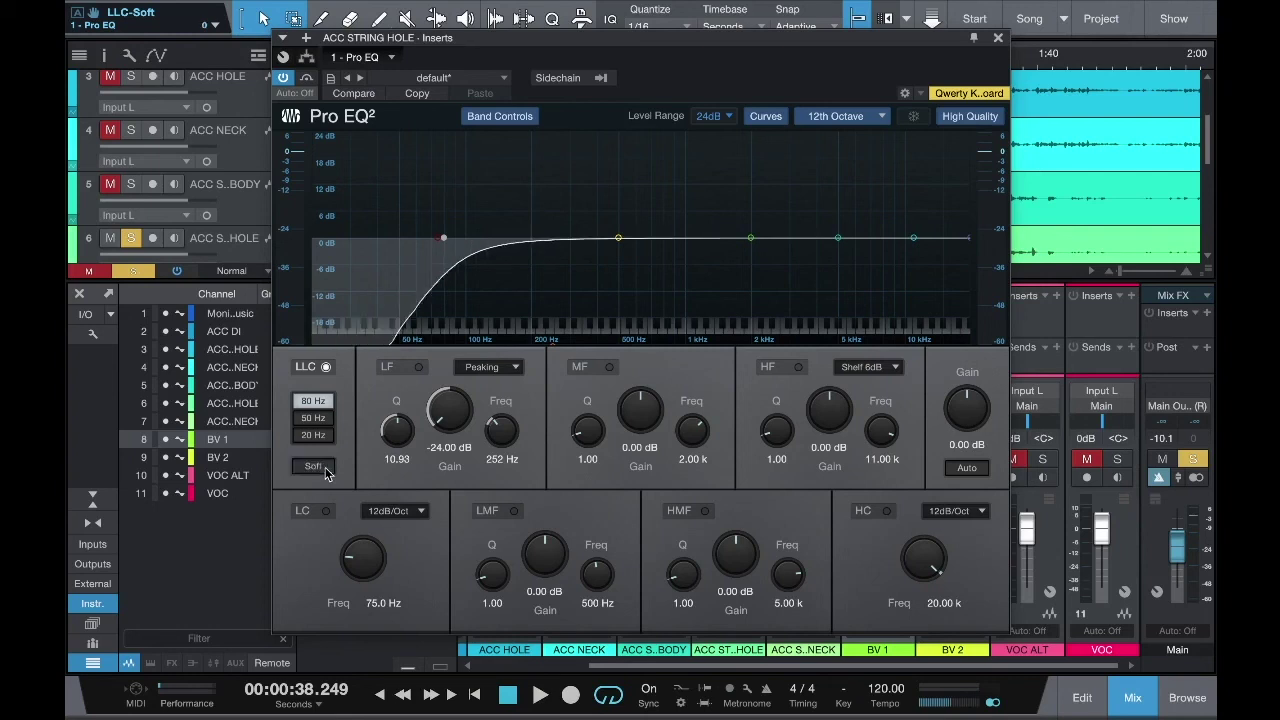
Step: Re-enable the LF band at 0.40 dB and 212 Hz, and enable the MF band with Q 4.36 and gain 10.80 dB
{"action": "left_click", "coordinate": [419, 368]}
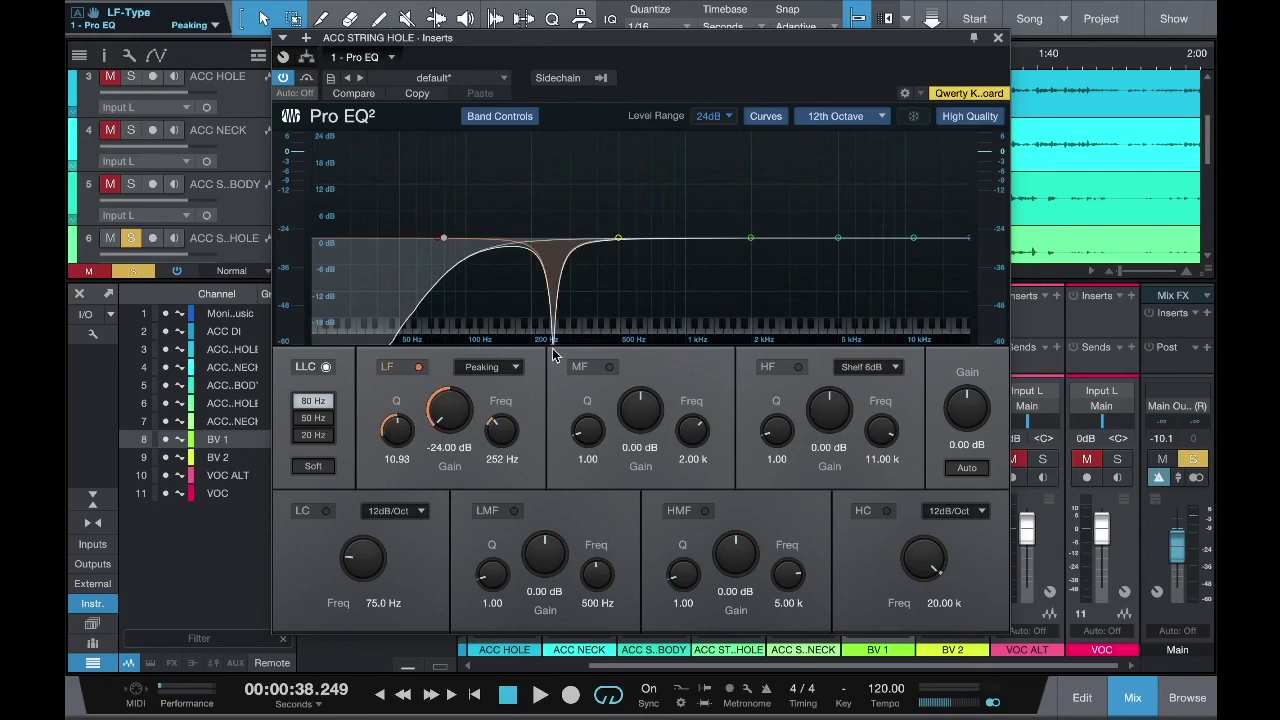
{"action": "left_click_drag", "start_coordinate": [555, 347], "coordinate": [537, 240]}
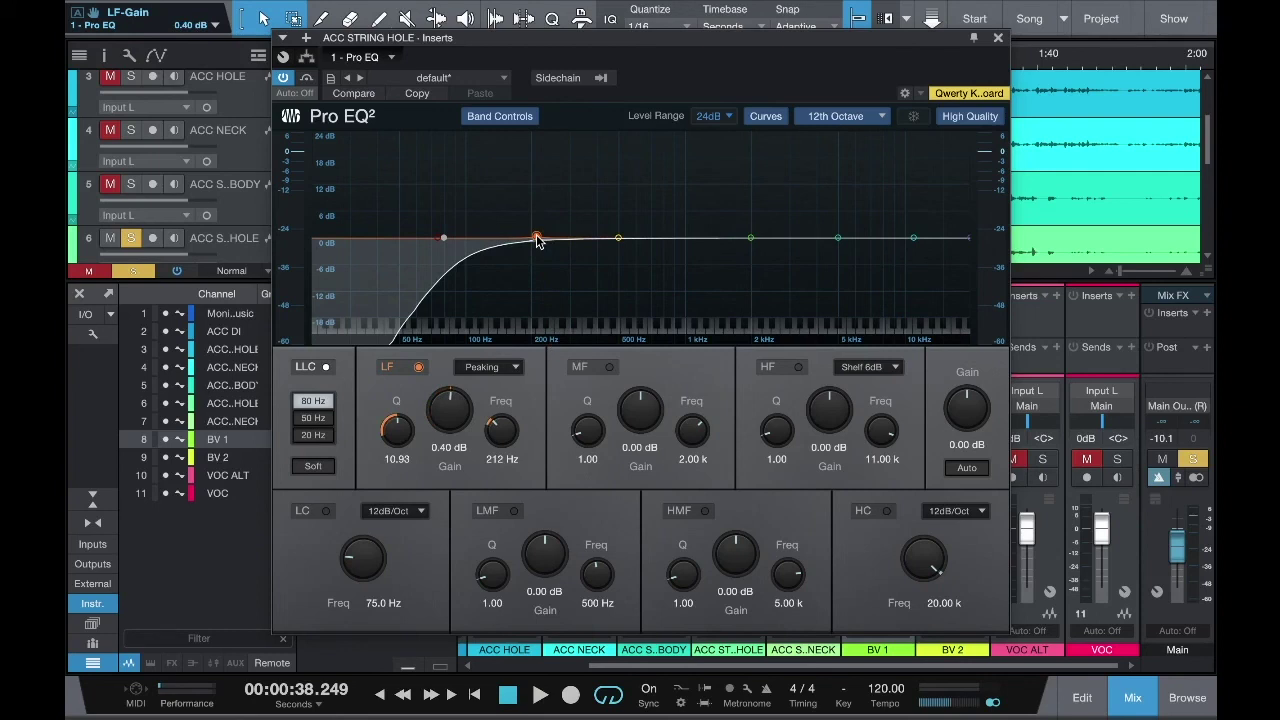
{"action": "left_click", "coordinate": [608, 367]}
{"action": "left_click_drag", "start_coordinate": [586, 434], "coordinate": [627, 363]}
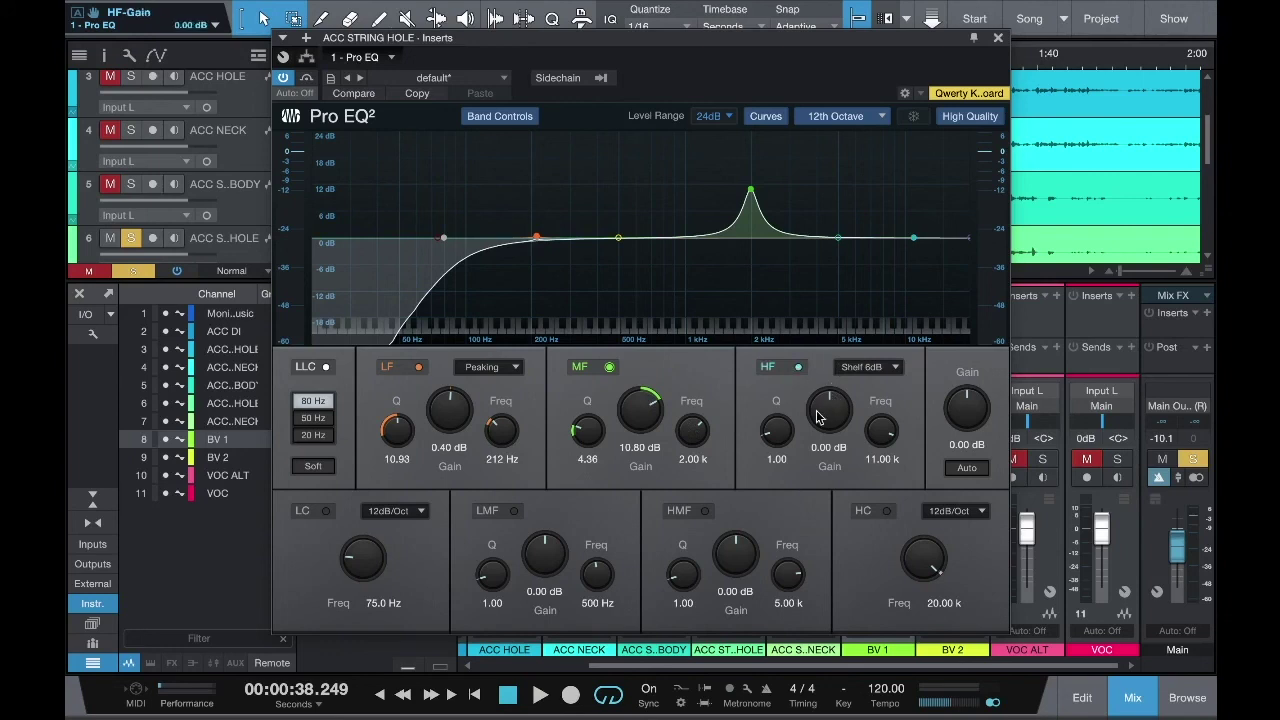
Step: Set the HF band's gain to 7.44 dB and Q to 1.52, switching its filter type to Peaking and back to Shelf 6dB
{"action": "left_click_drag", "start_coordinate": [815, 410], "coordinate": [797, 366]}
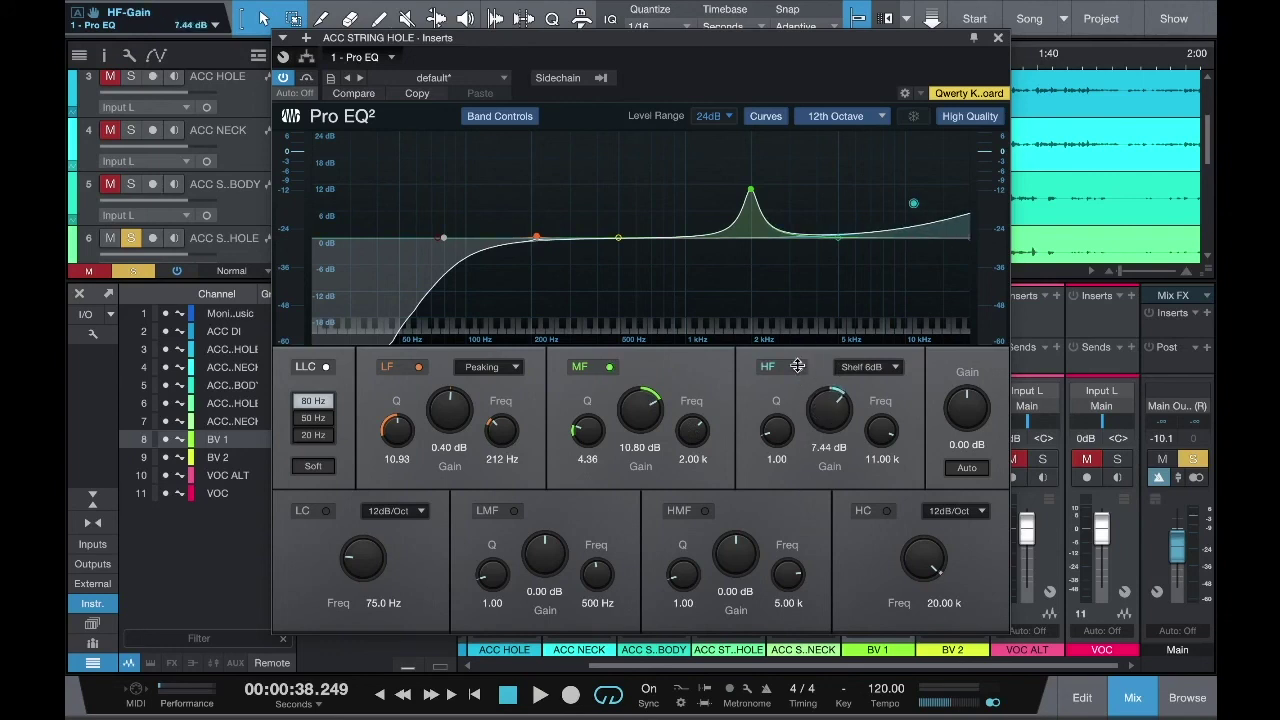
{"action": "mouse_move", "coordinate": [770, 447]}
{"action": "left_mouse_down"}
{"action": "mouse_move", "coordinate": [767, 430]}
{"action": "mouse_move", "coordinate": [775, 446]}
{"action": "left_mouse_up"}
{"action": "left_click", "coordinate": [893, 370]}
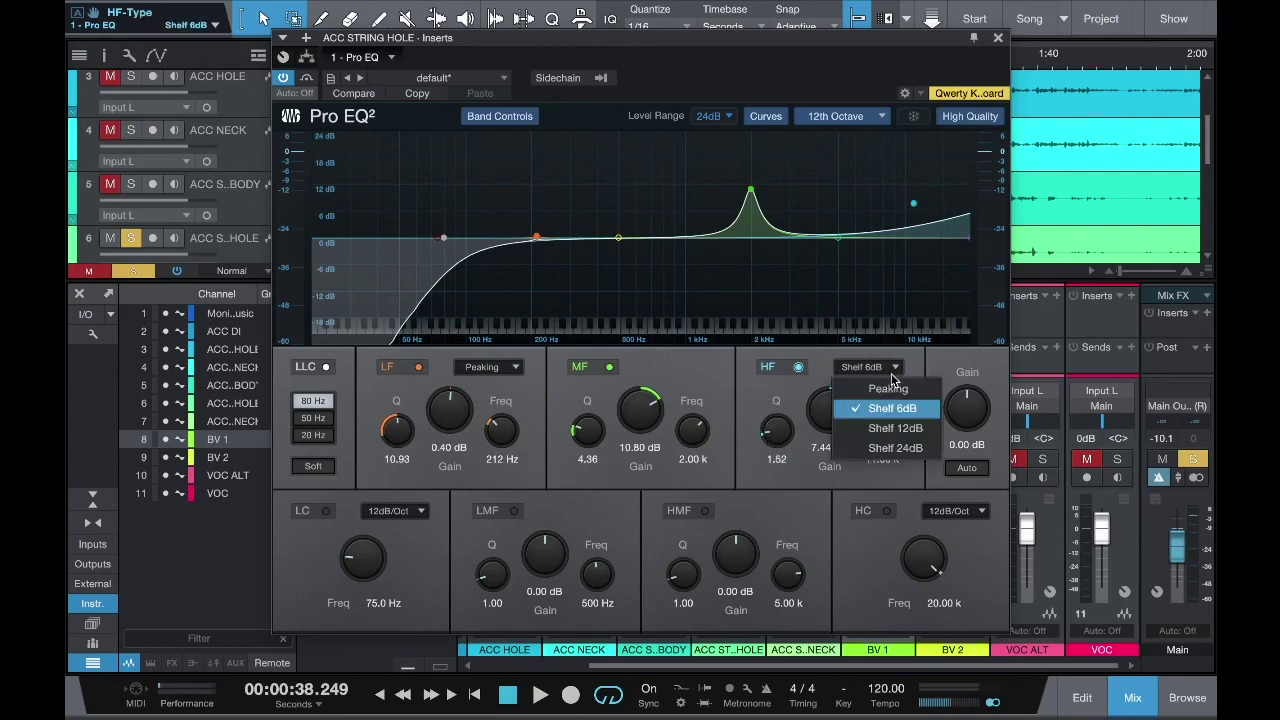
{"action": "left_click", "coordinate": [889, 390]}
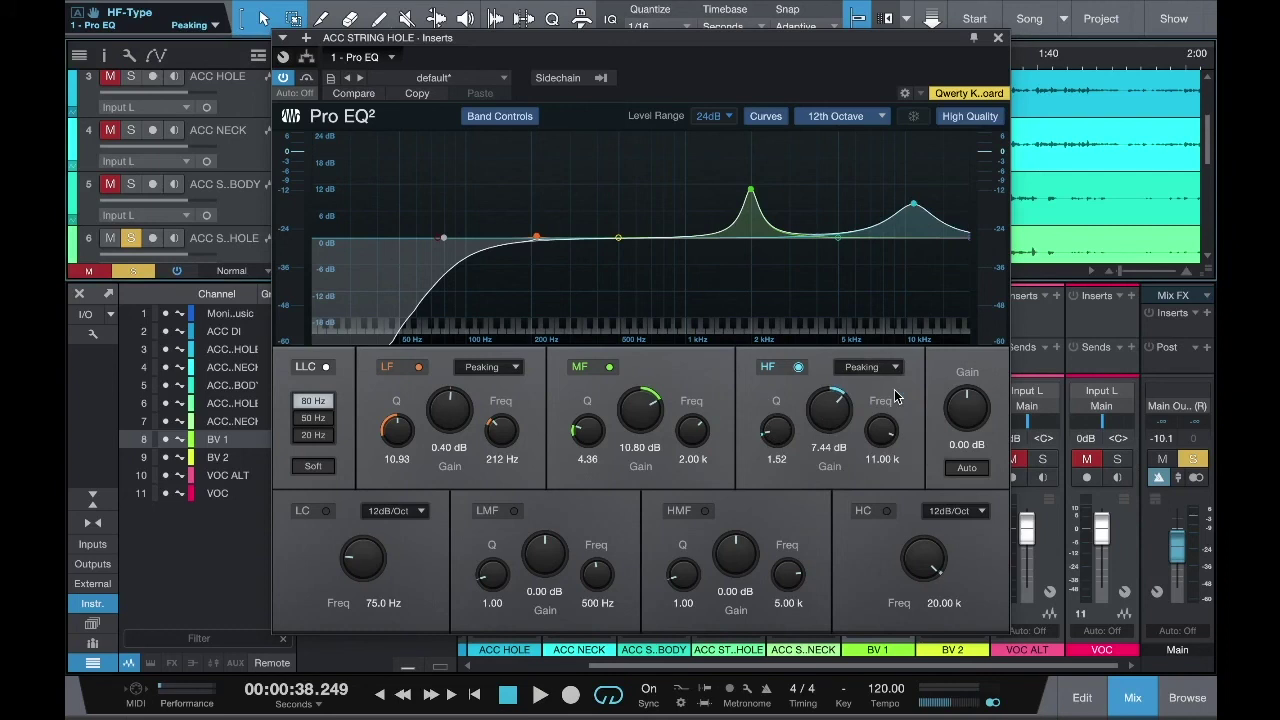
{"action": "left_click", "coordinate": [894, 367]}
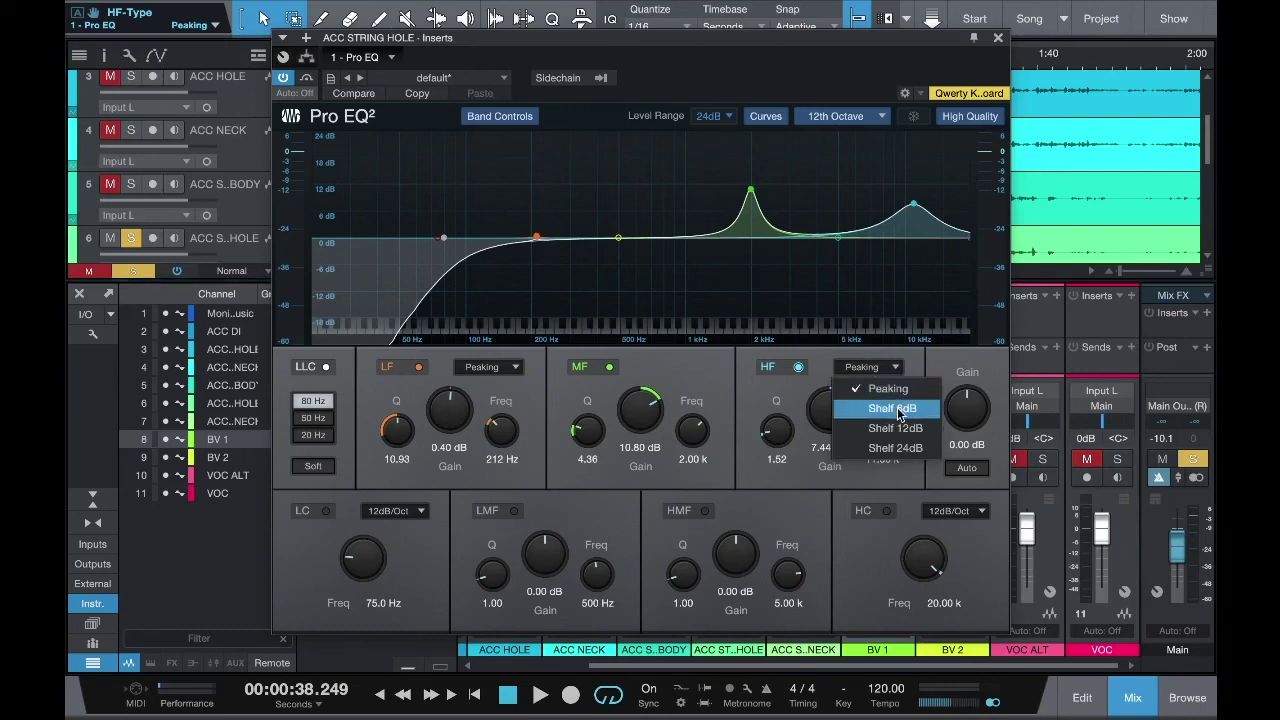
{"action": "left_click", "coordinate": [896, 409]}
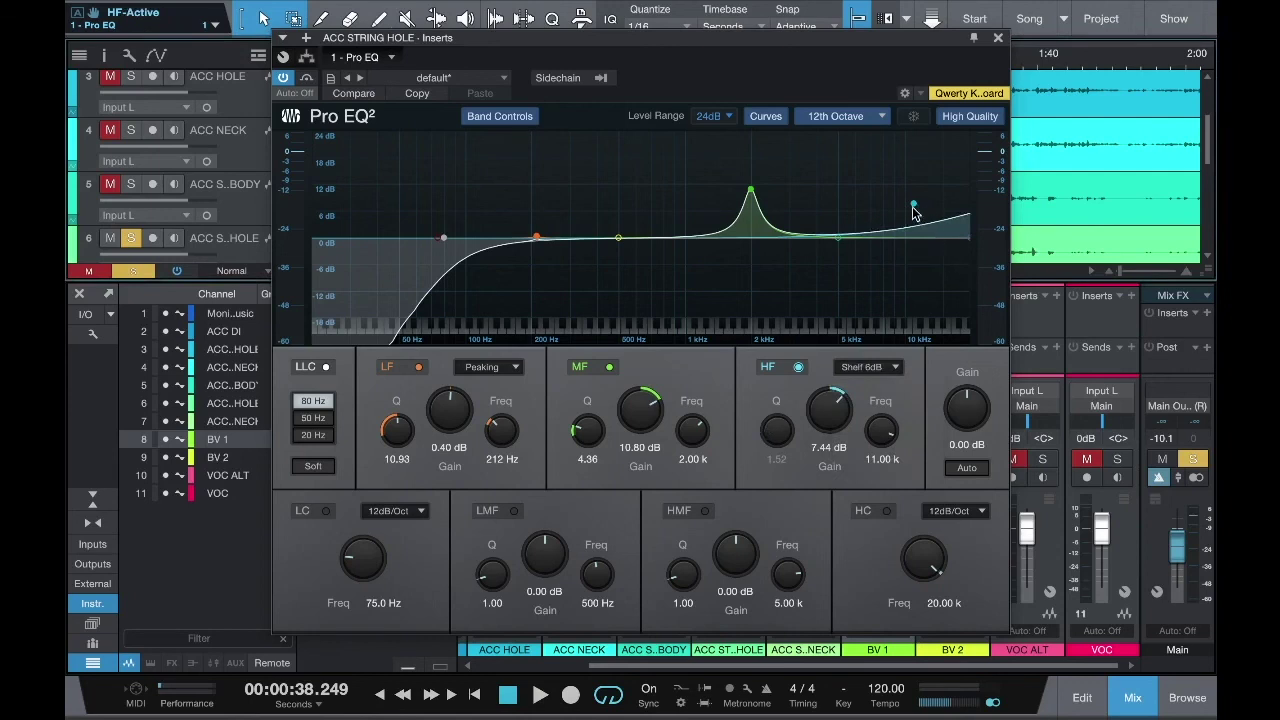
Step: Cut the HF band to -24 dB at 3.39 kHz, and return its gain to 0 dB during playback
{"action": "left_click_drag", "start_coordinate": [913, 206], "coordinate": [801, 390]}
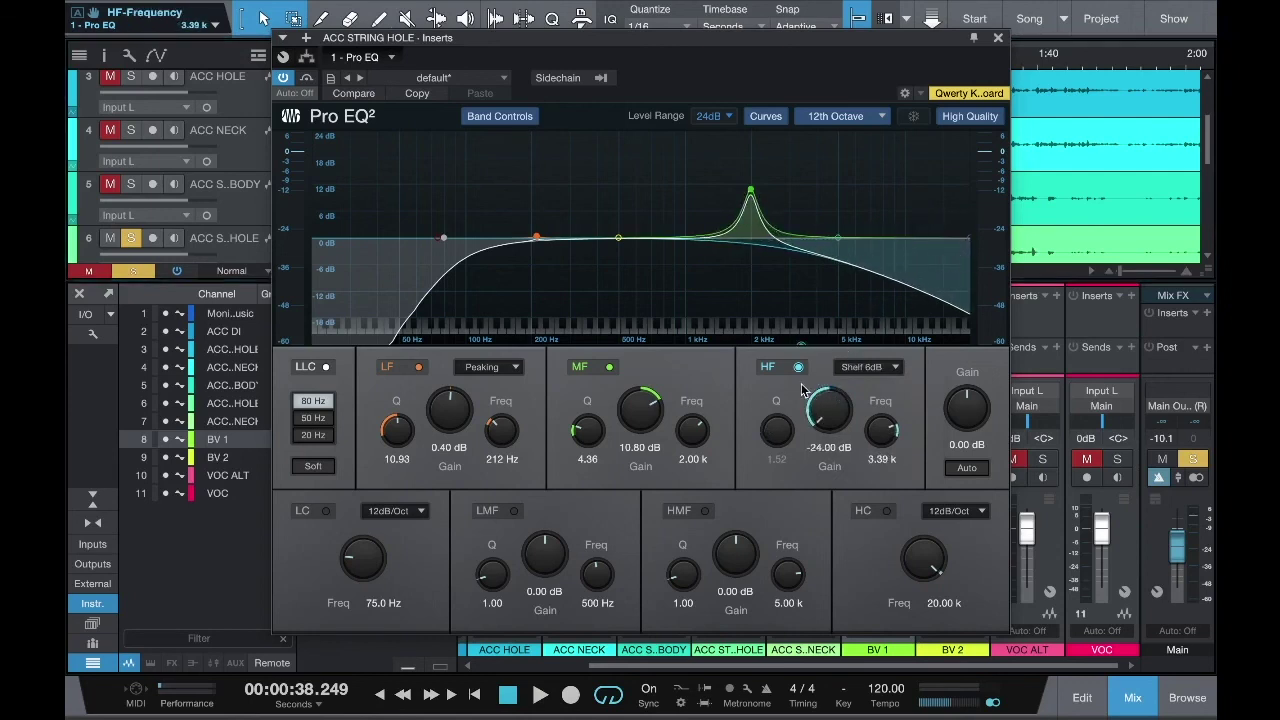
{"action": "key", "text": "space"}
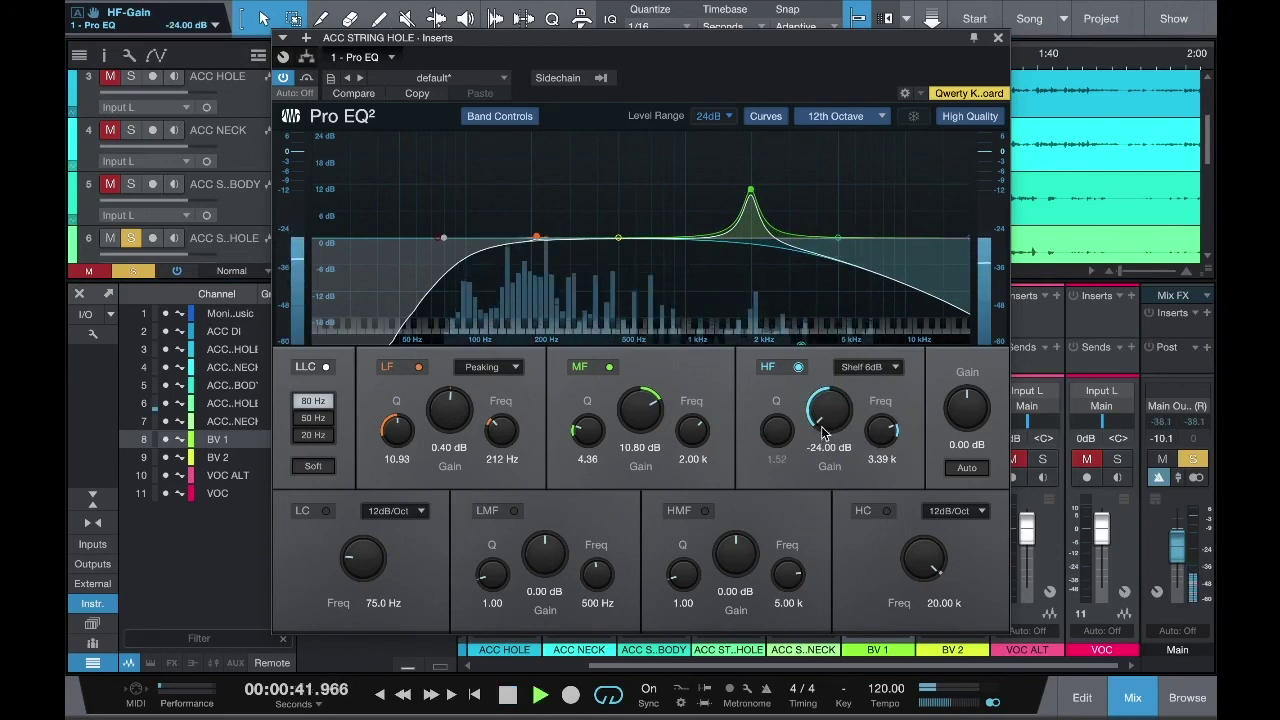
{"action": "left_click_drag", "start_coordinate": [822, 432], "coordinate": [809, 329]}
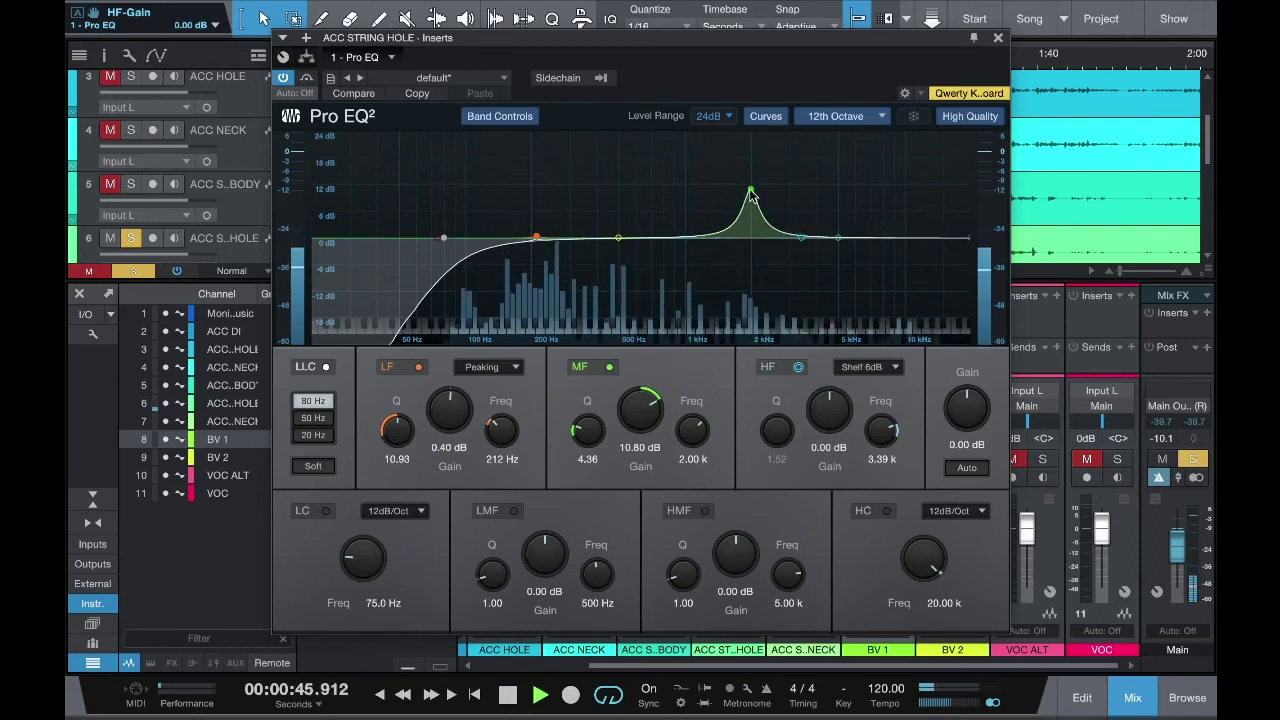
Step: Lower the MF band to 0 dB at 1.93 kHz and set the HMF band to -0.40 dB at 5.76 kHz
{"action": "left_click_drag", "start_coordinate": [750, 192], "coordinate": [747, 240]}
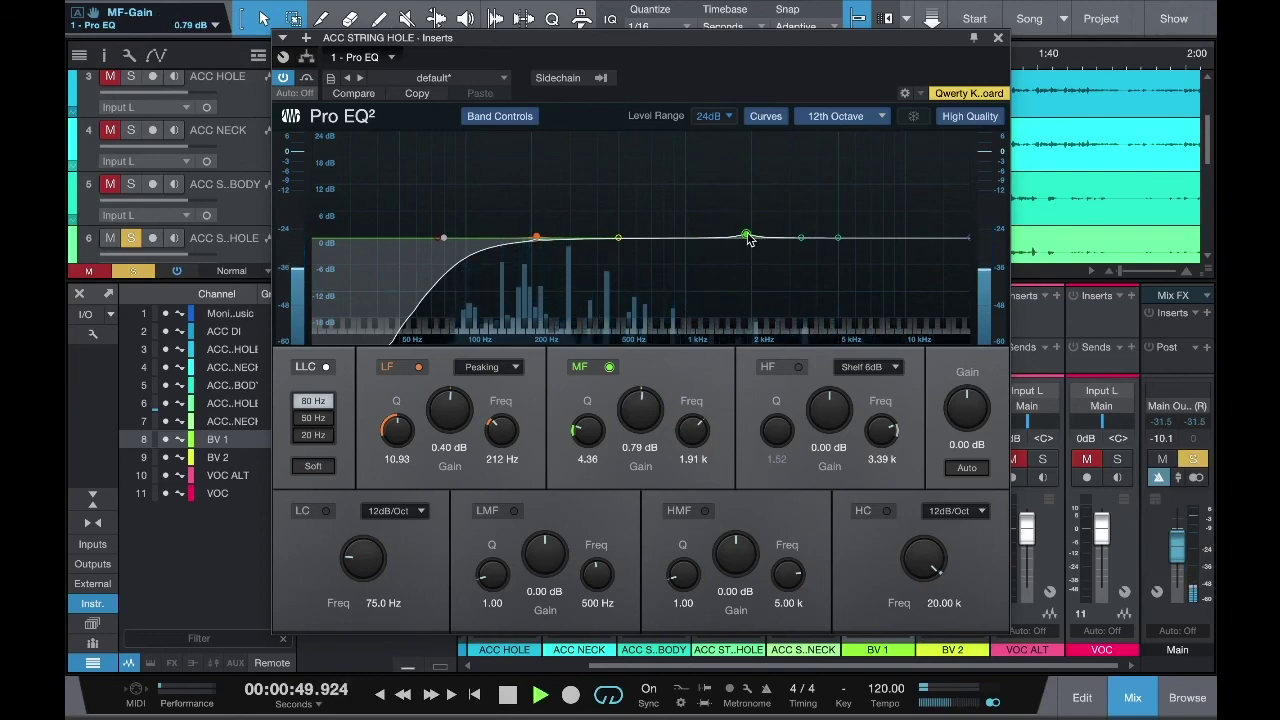
{"action": "left_click_drag", "start_coordinate": [749, 238], "coordinate": [749, 243]}
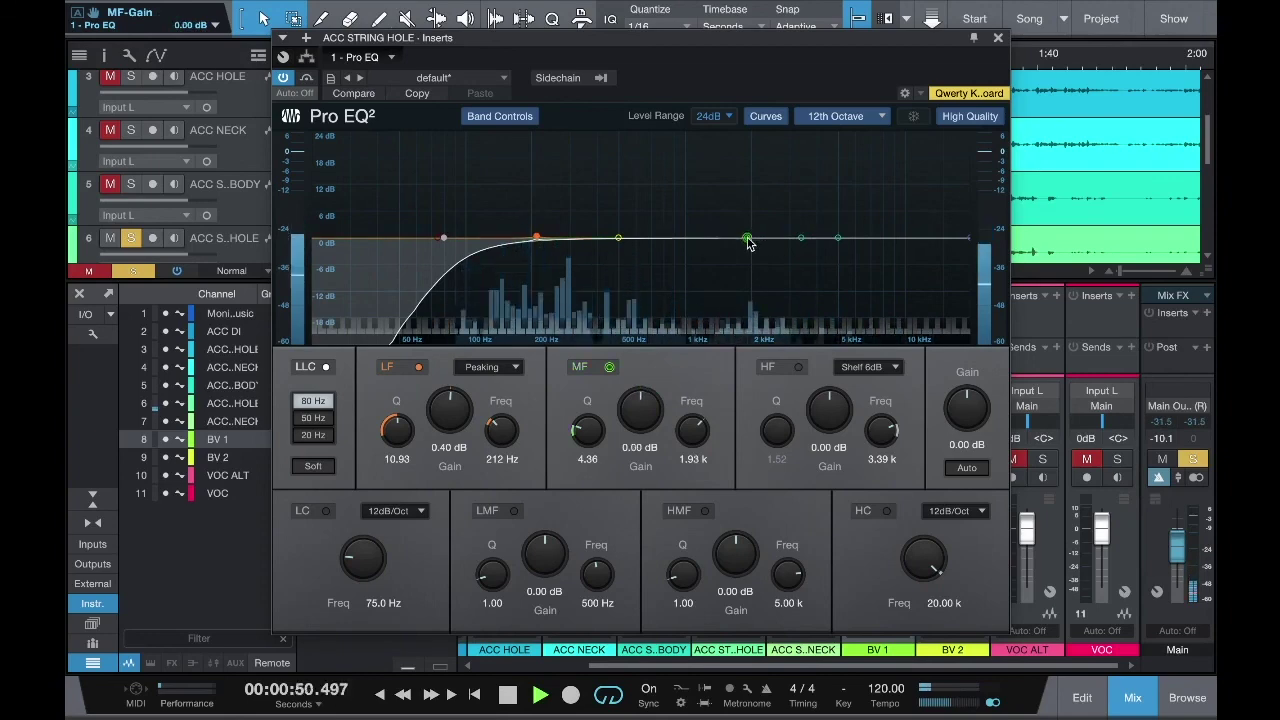
{"action": "left_click", "coordinate": [840, 244]}
Step: Change the HF band's filter type to Shelf 12dB, boost it to 18 dB and reduce it to 11.76 dB before stopping playback
{"action": "left_click", "coordinate": [869, 367]}
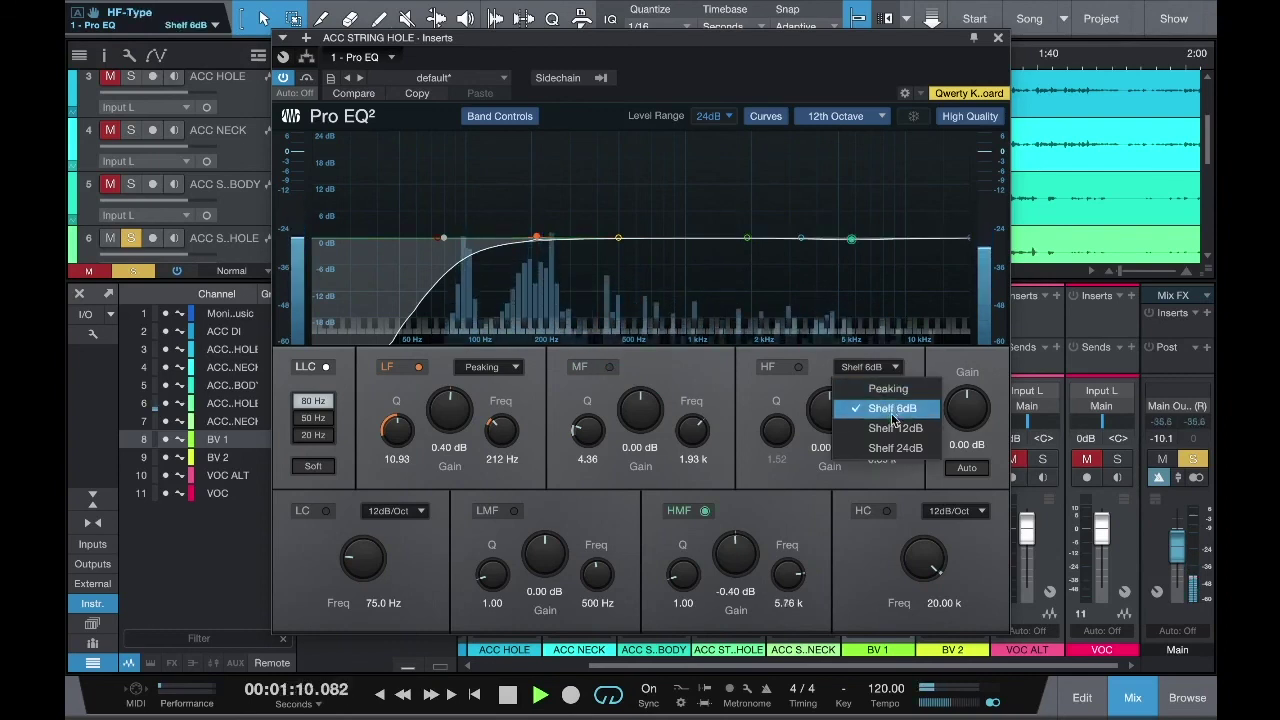
{"action": "left_click", "coordinate": [893, 429]}
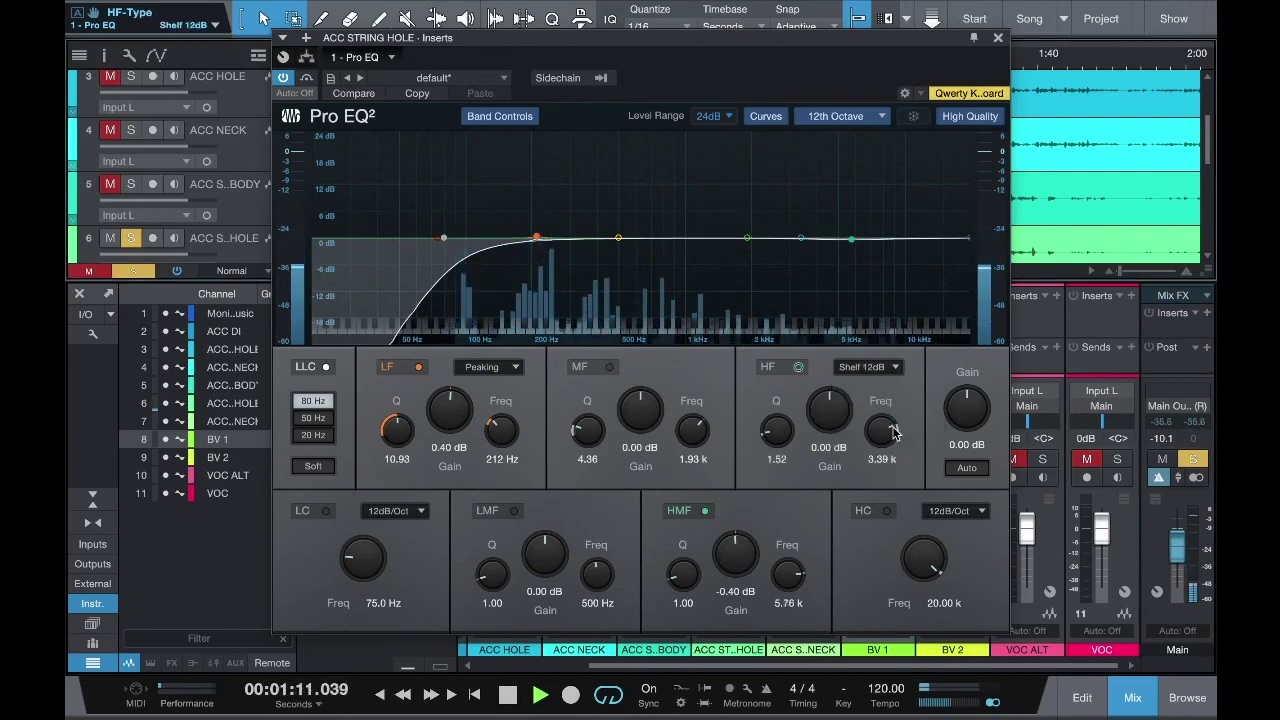
{"action": "left_click_drag", "start_coordinate": [825, 414], "coordinate": [818, 341]}
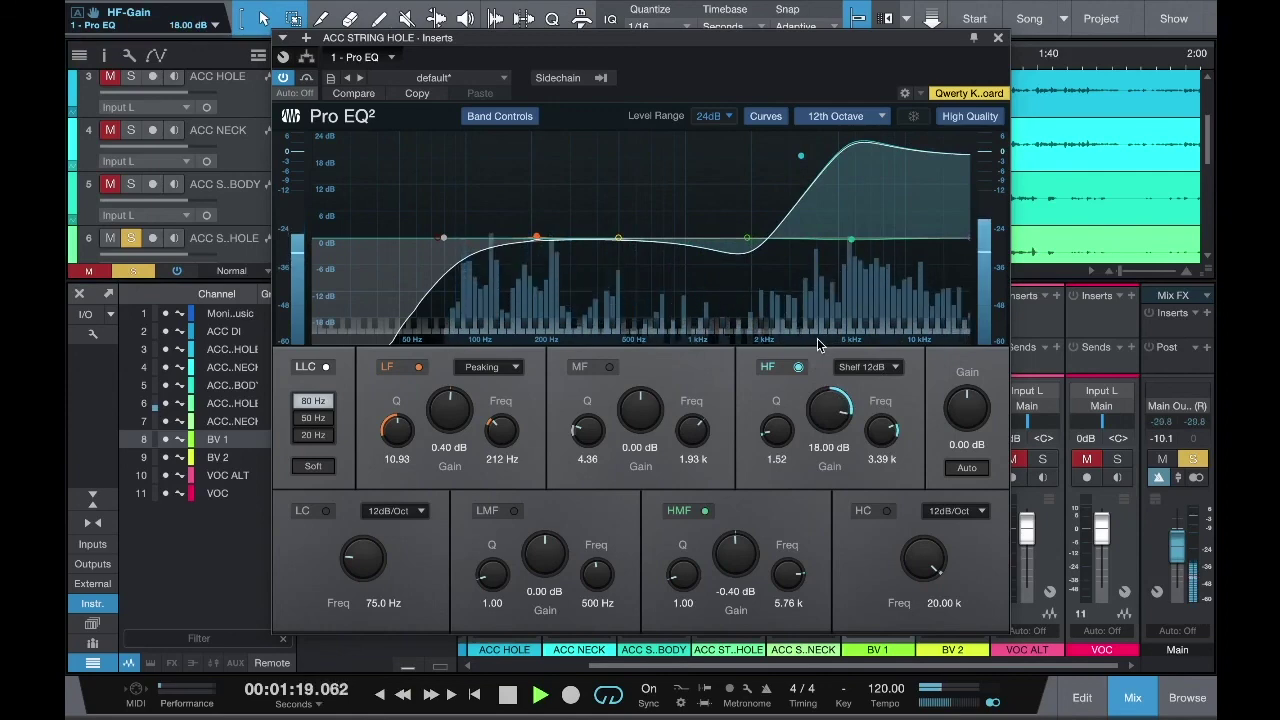
{"action": "left_click_drag", "start_coordinate": [831, 404], "coordinate": [826, 436]}
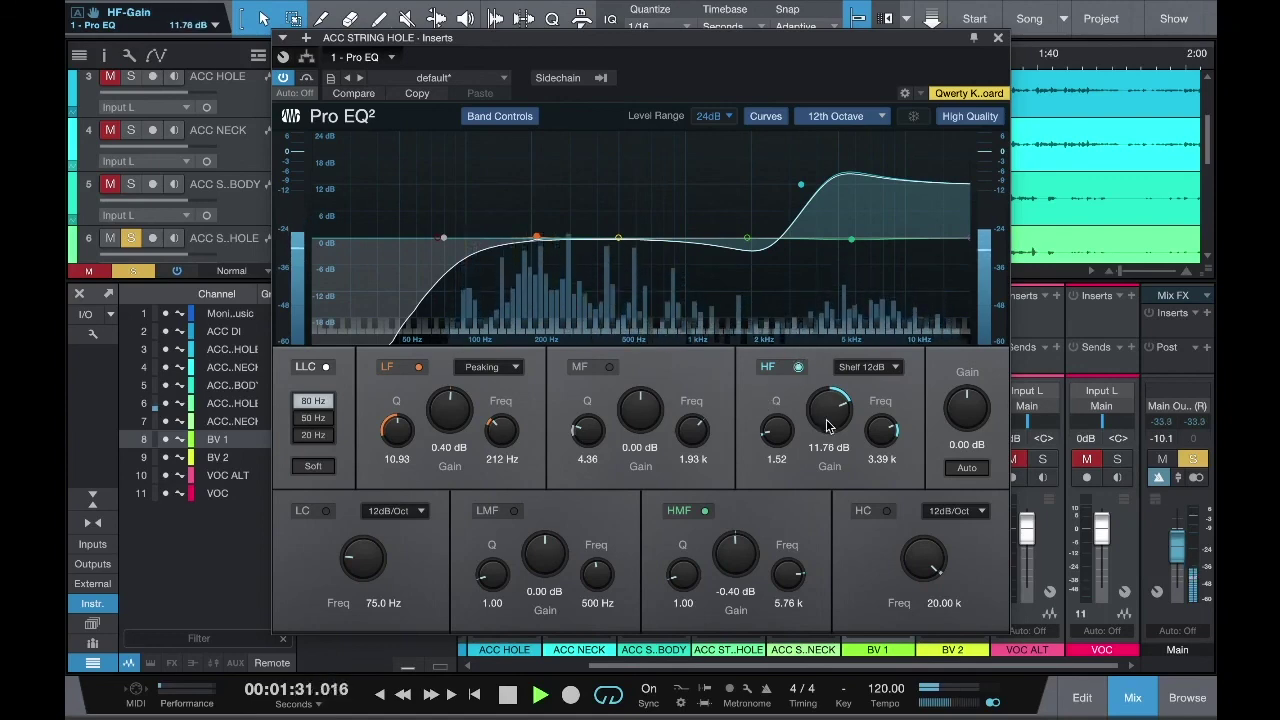
{"action": "key", "text": "space"}
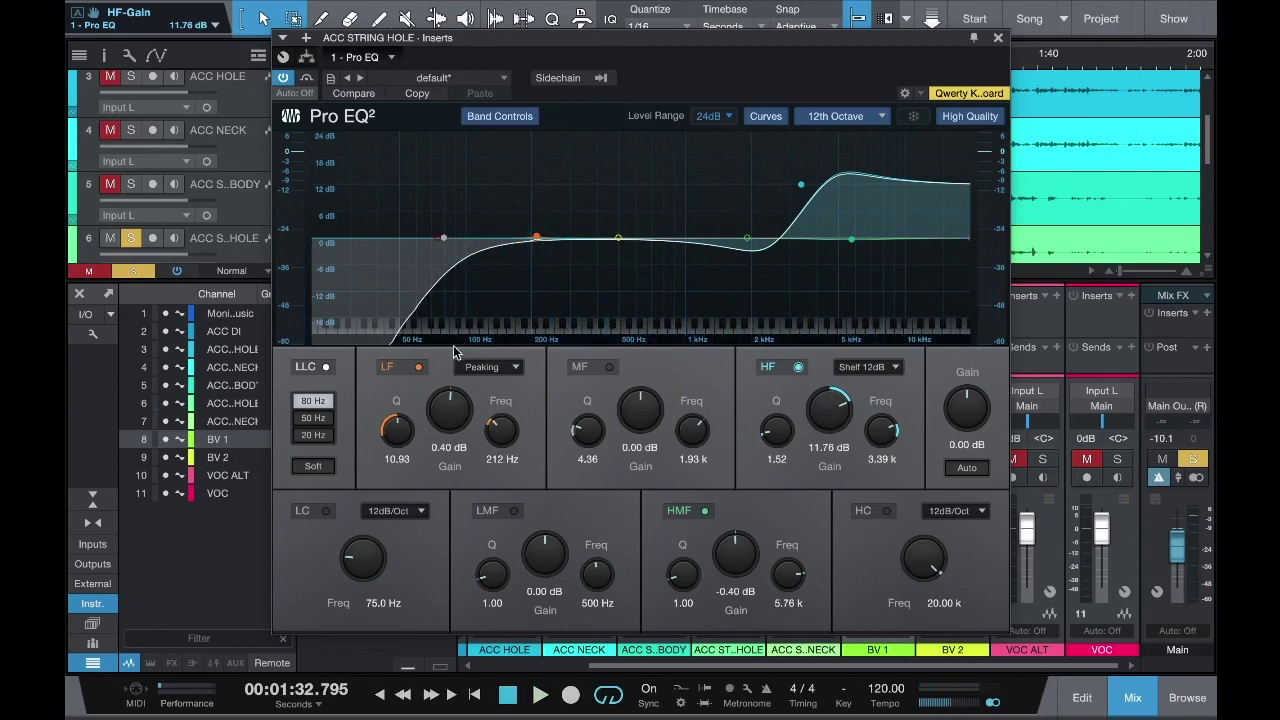
Step: Switch the LLC frequency to 50 Hz and back to 80 Hz, and enable the LC and LMF bands
{"action": "left_click", "coordinate": [320, 404]}
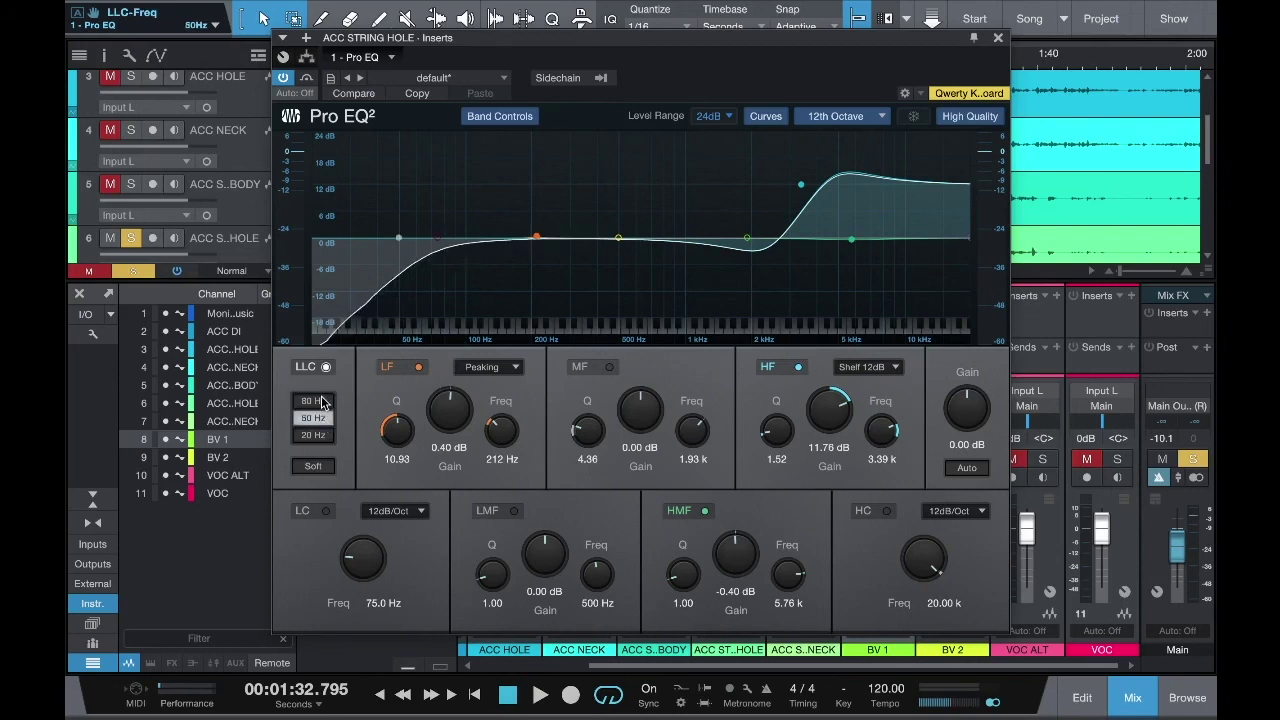
{"action": "left_click", "coordinate": [322, 403]}
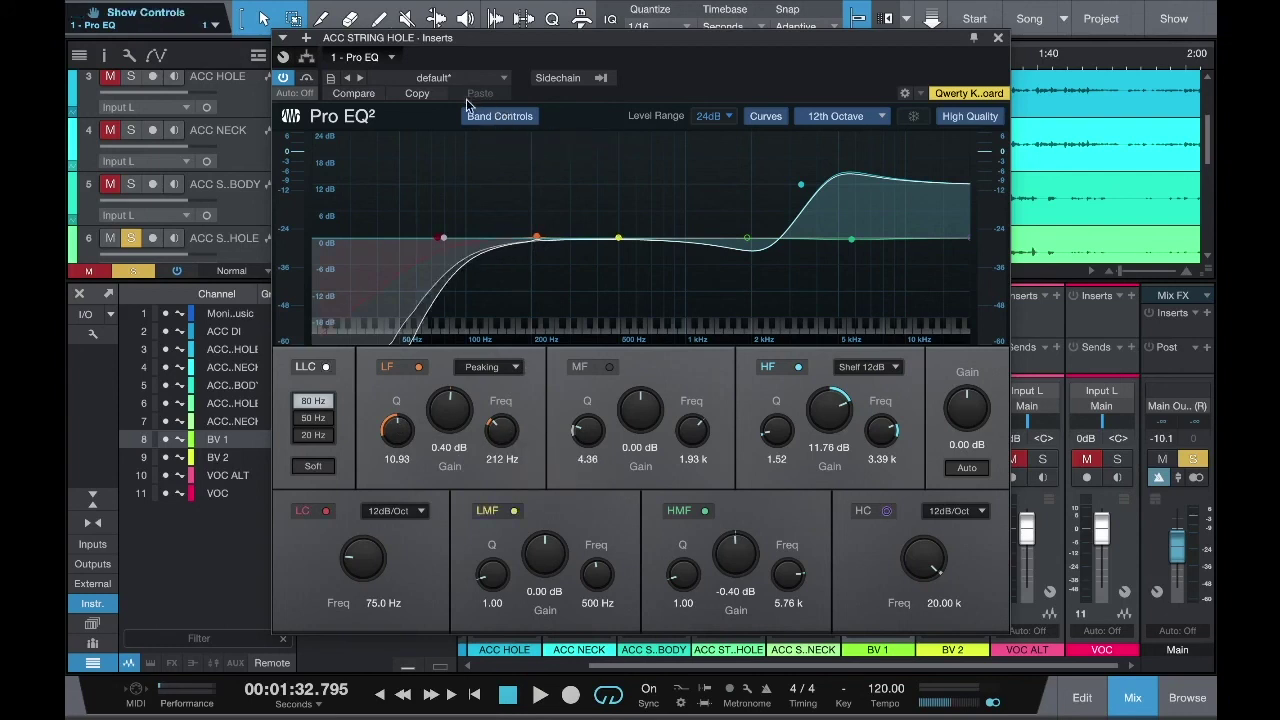
Step: Examine which tracks are offered as sidechain sources for the EQ and close the list without choosing one
{"action": "left_click", "coordinate": [602, 79]}
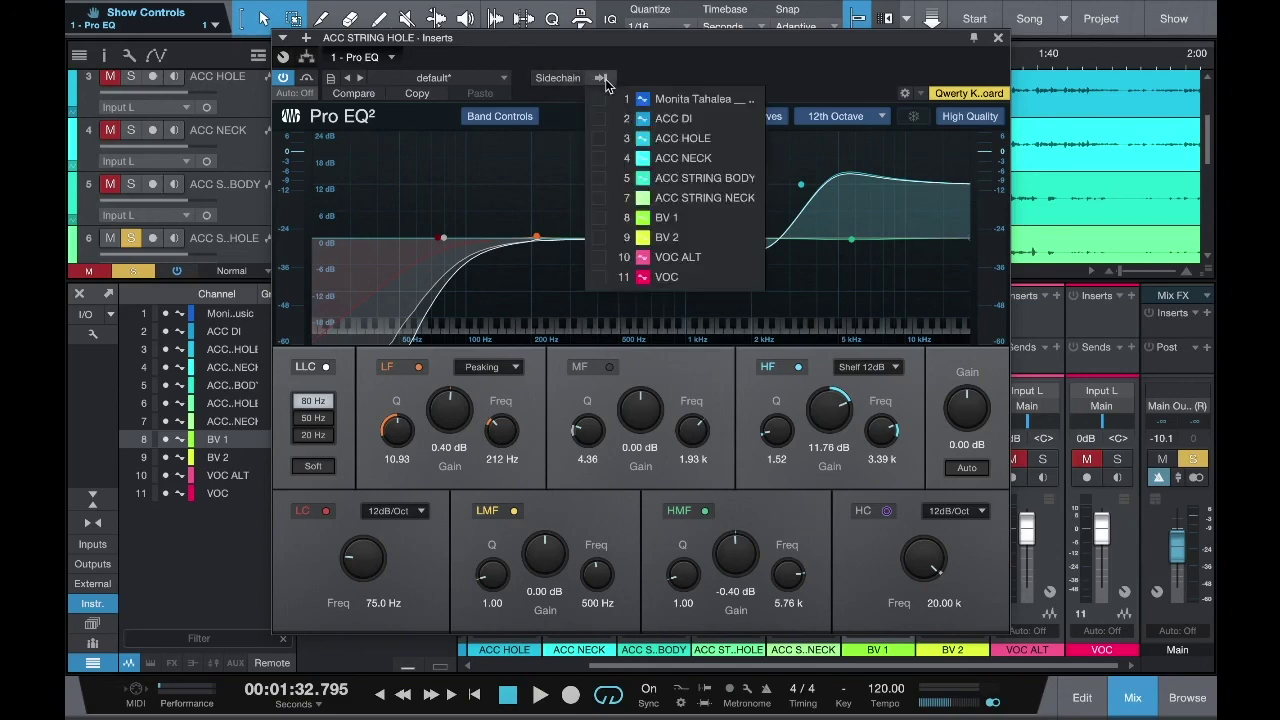
{"action": "left_click", "coordinate": [603, 80]}
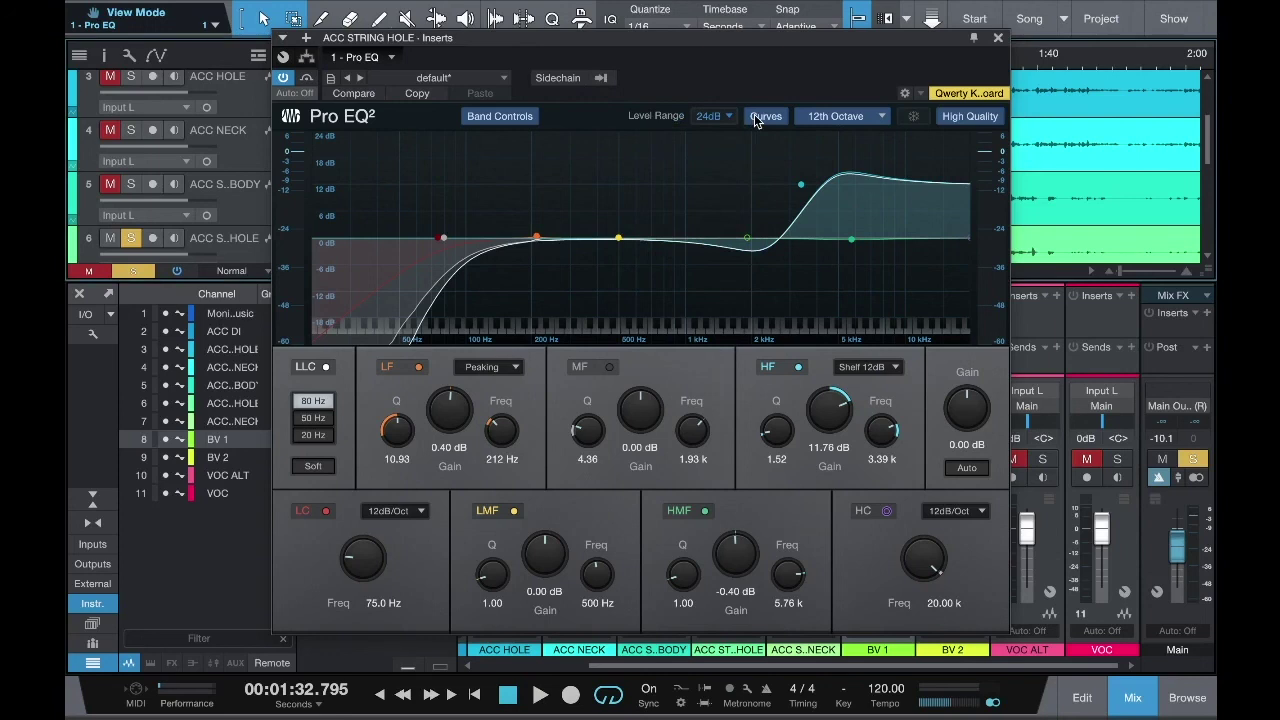
Step: Close the EQ, detach the mix console into its own maximized window and hide its instruments list
{"action": "left_click", "coordinate": [998, 37]}
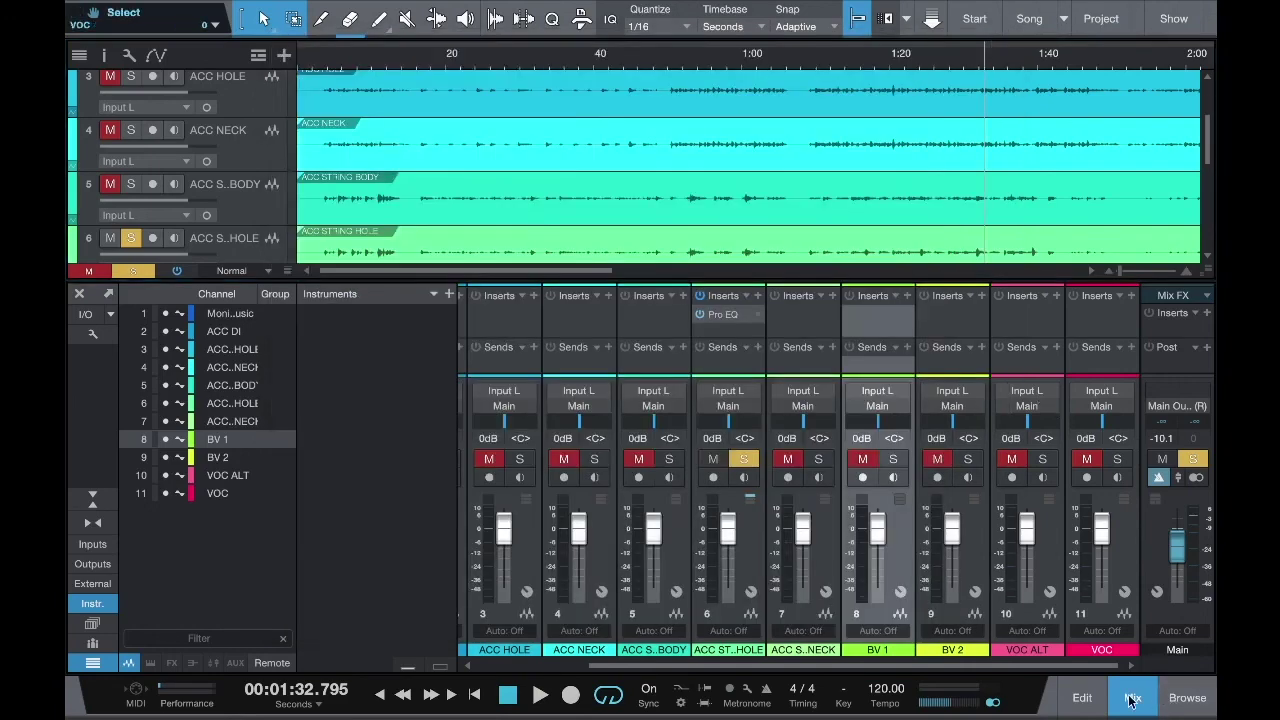
{"action": "left_click", "coordinate": [105, 295]}
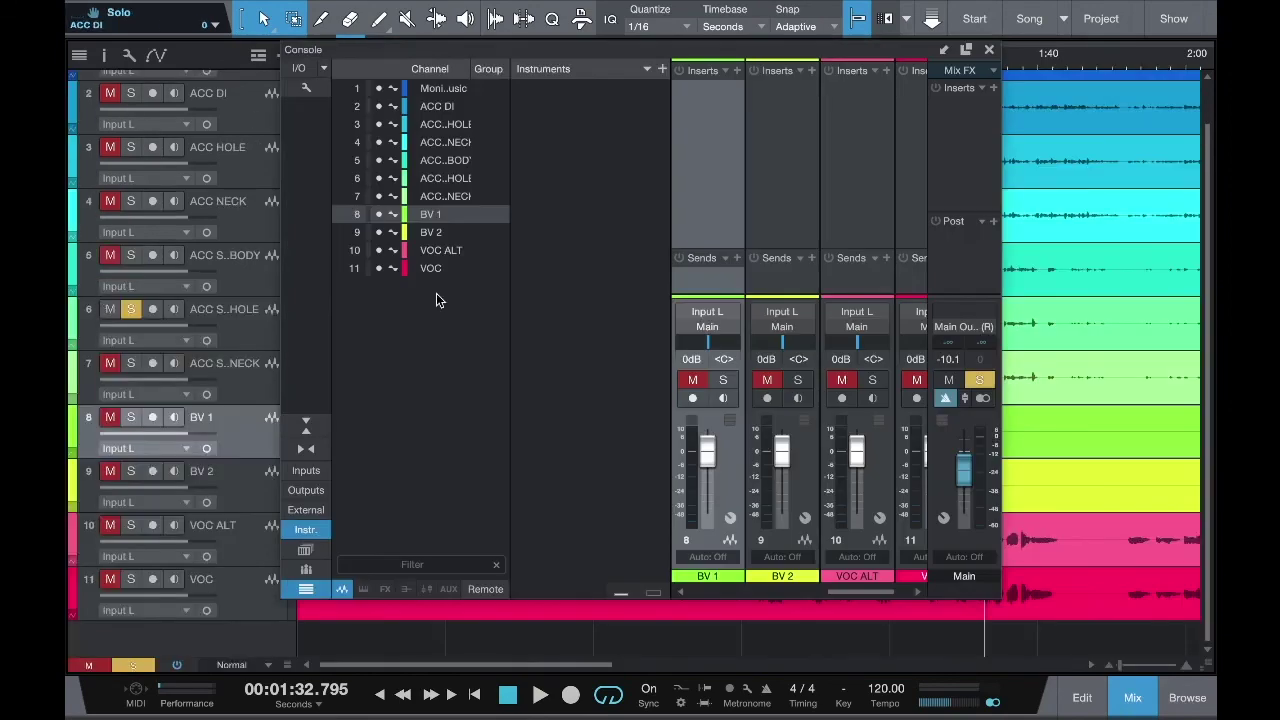
{"action": "left_click", "coordinate": [1138, 700]}
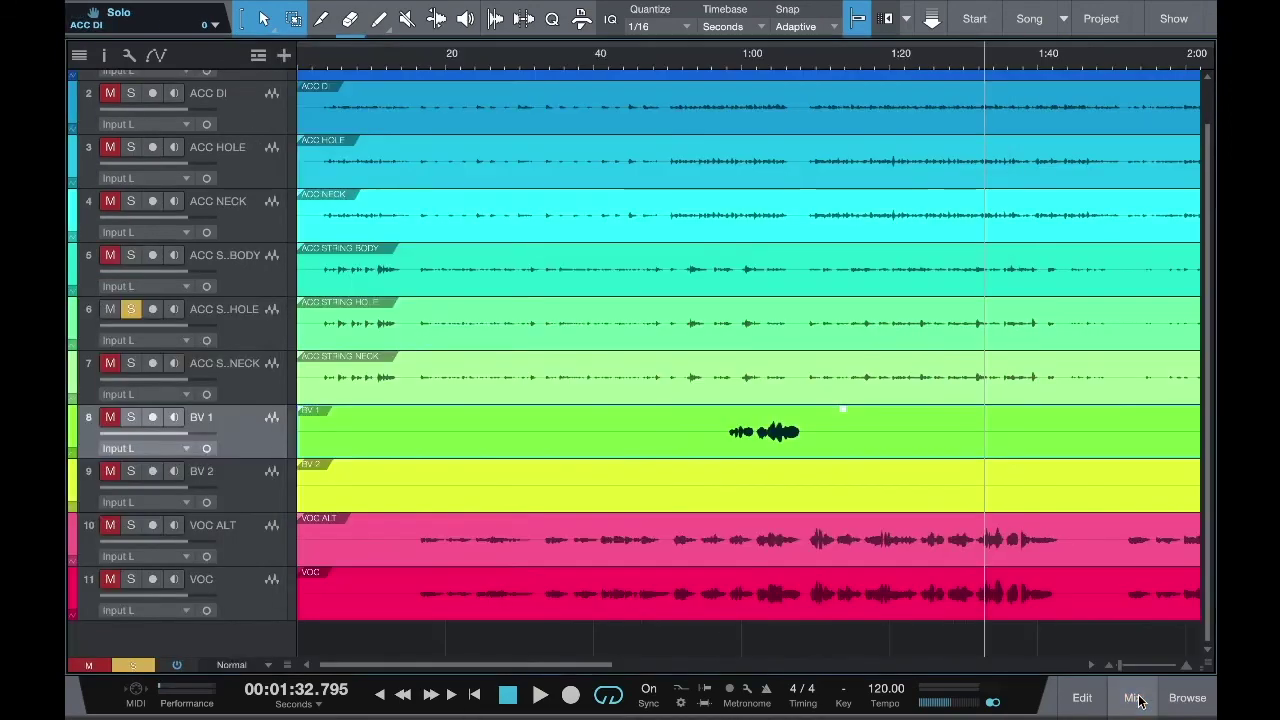
{"action": "left_click", "coordinate": [1138, 700]}
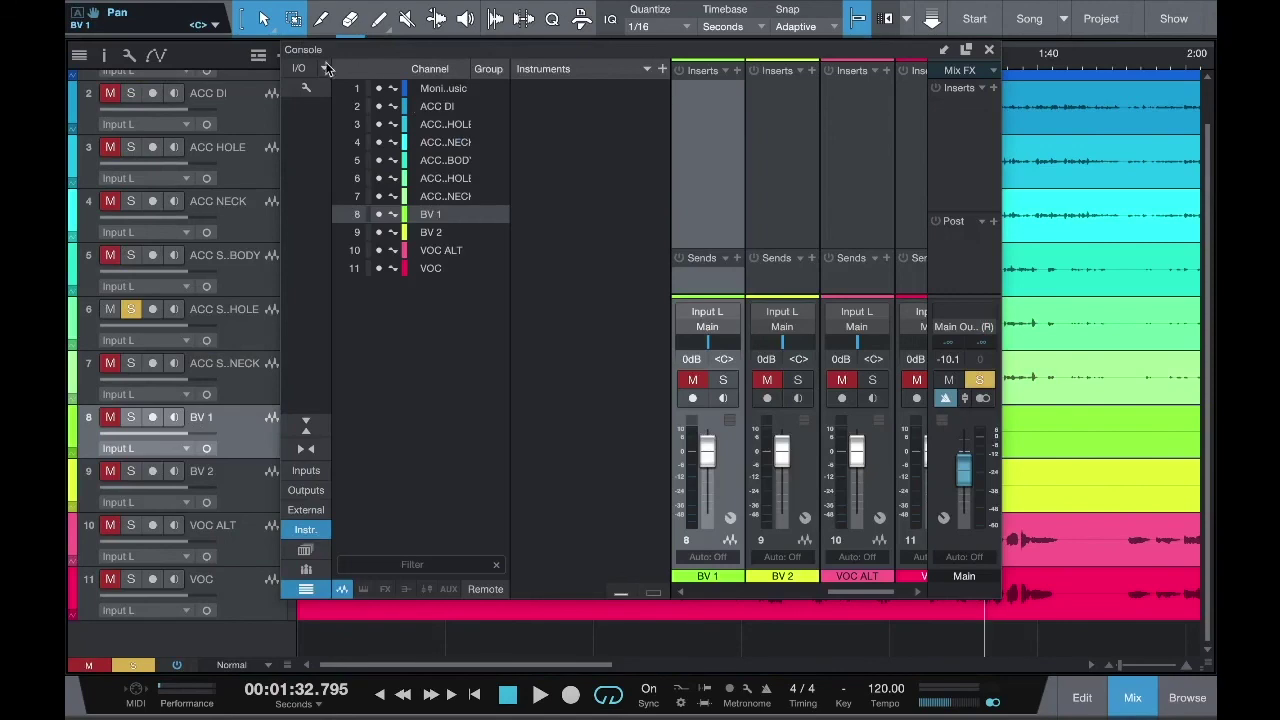
{"action": "left_click", "coordinate": [966, 49]}
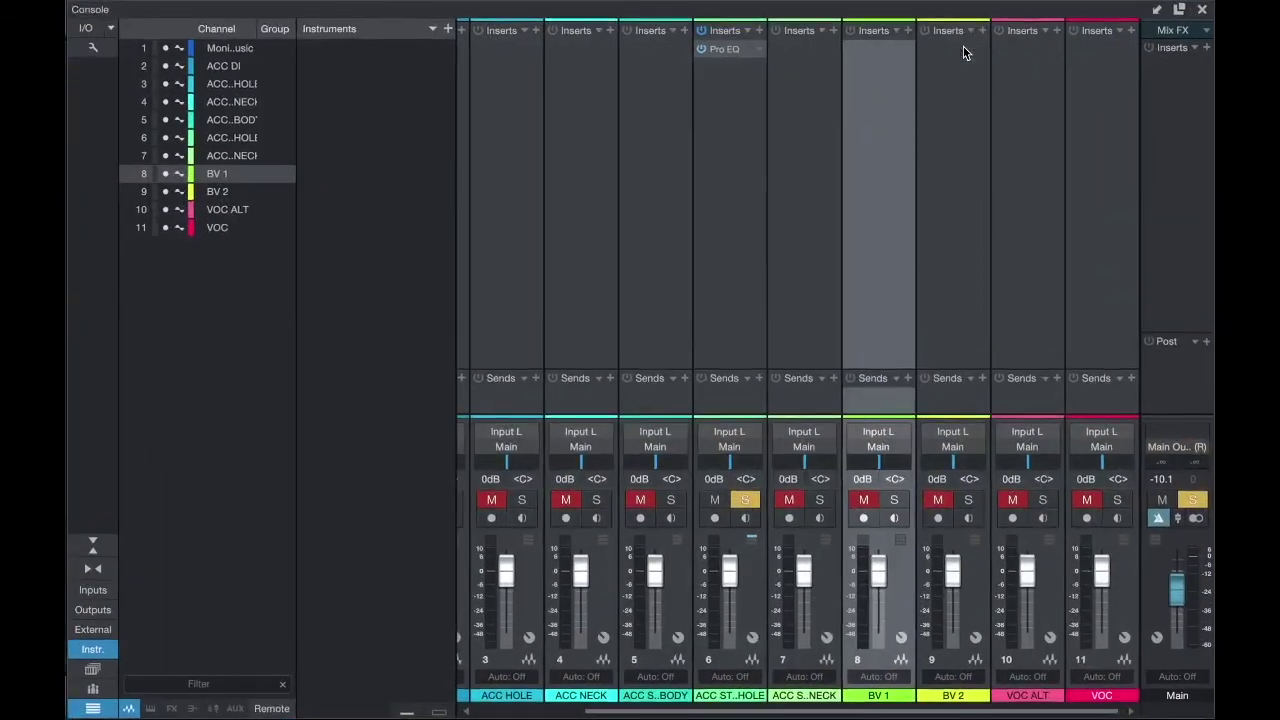
{"action": "left_click", "coordinate": [92, 652]}
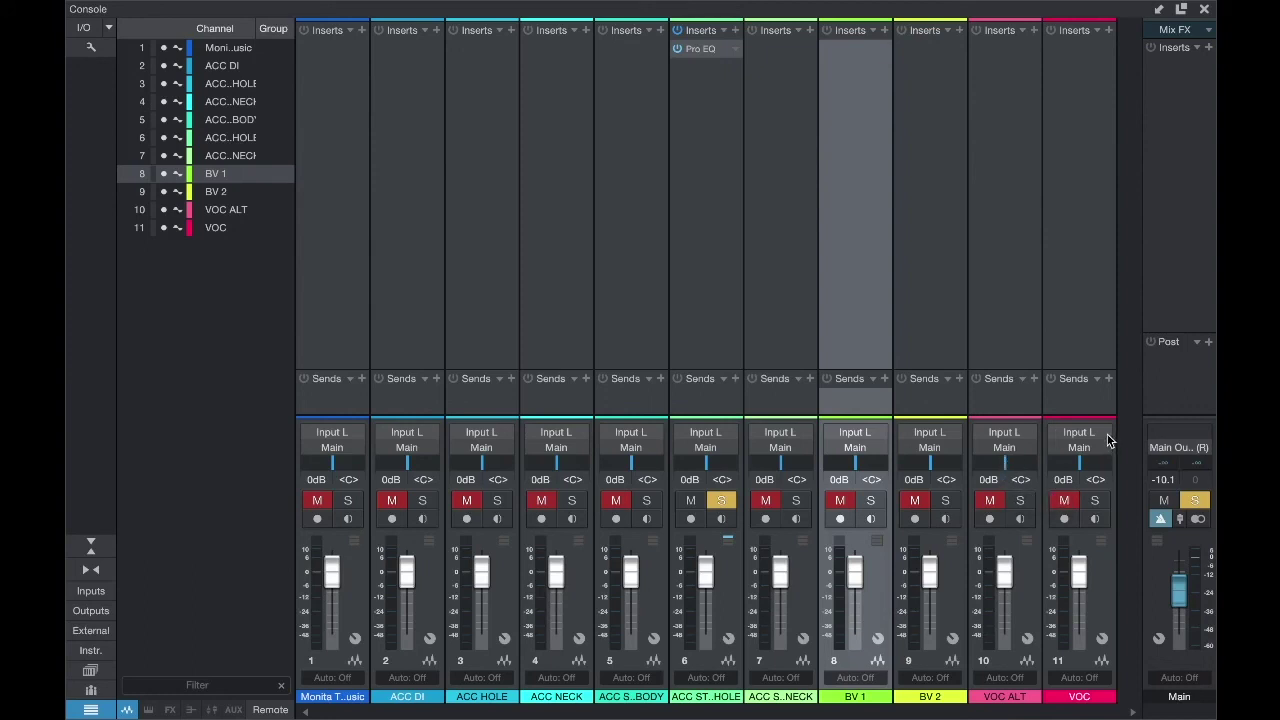
Step: Examine the VOC channel's sends list and the FX chain presets for the Main channel's Post section without choosing any
{"action": "left_click", "coordinate": [1097, 379]}
{"action": "left_click", "coordinate": [1098, 381]}
{"action": "left_click", "coordinate": [1196, 343]}
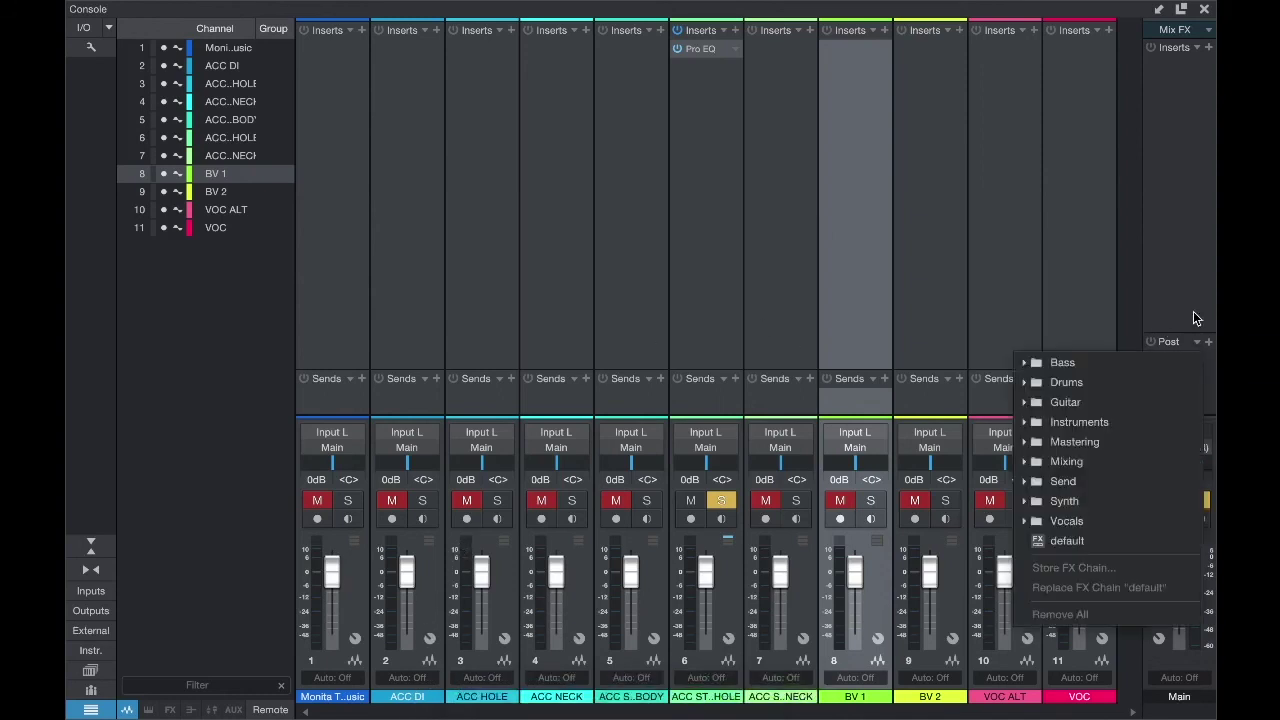
{"action": "left_click", "coordinate": [1196, 277]}
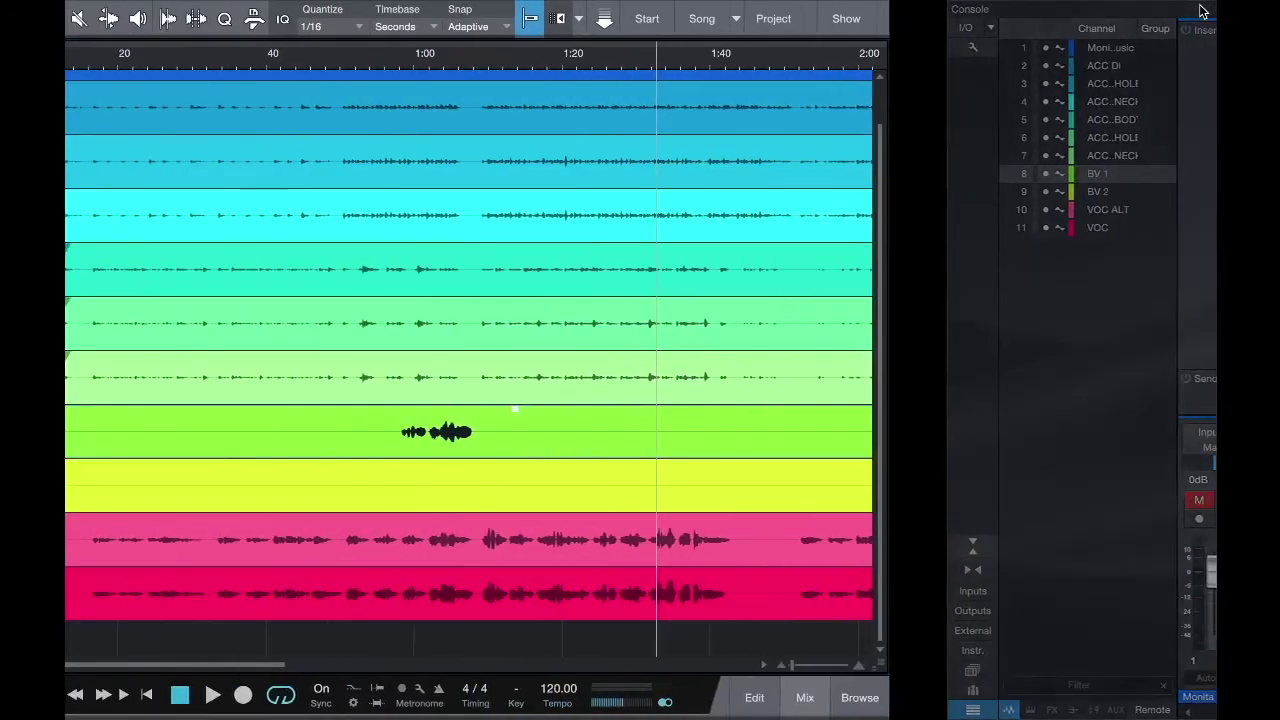
Step: Reopen the console, examine the Pro EQ insert on ACC STRING HOLE in the routing view and close the insert window
{"action": "left_click", "coordinate": [1204, 9]}
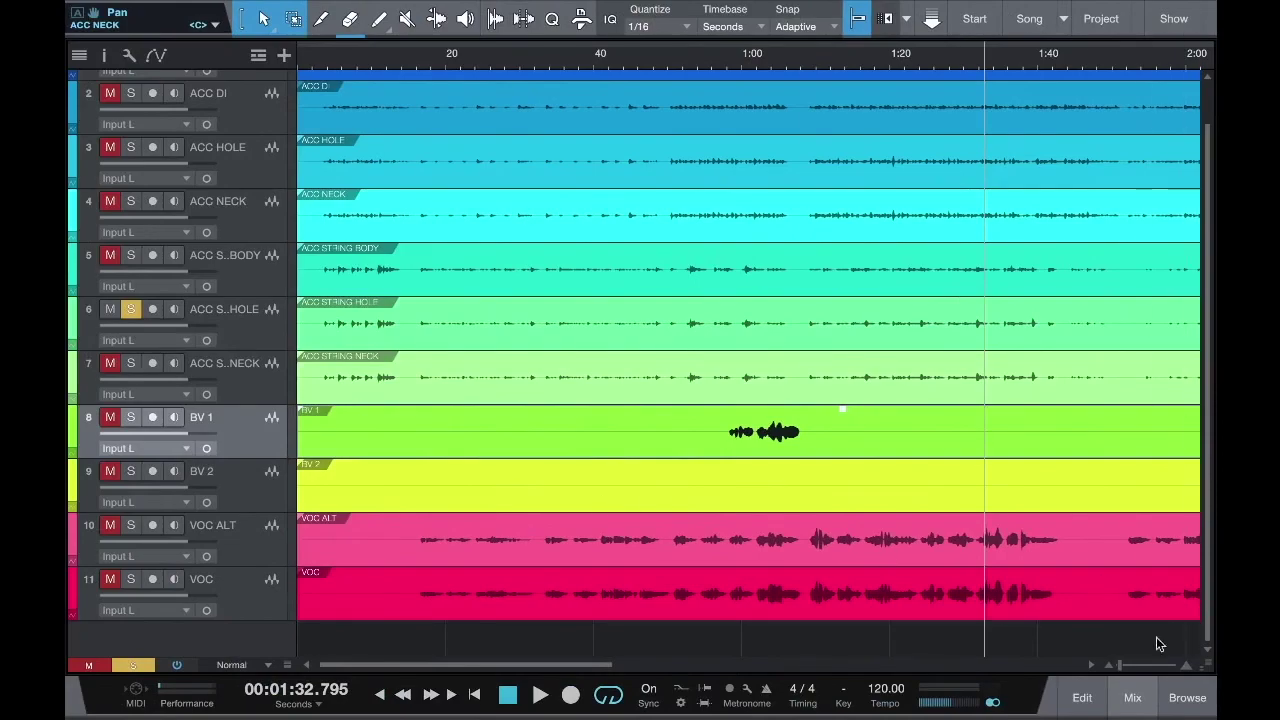
{"action": "left_click", "coordinate": [1131, 698]}
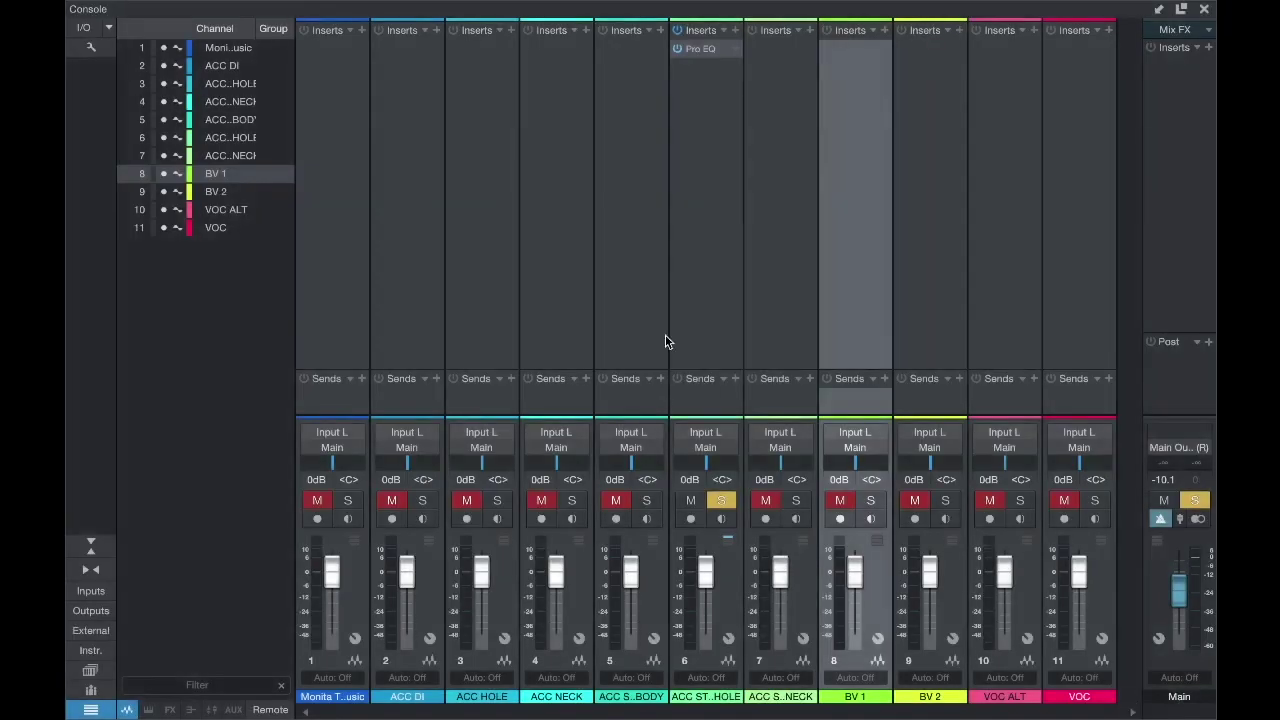
{"action": "left_click", "coordinate": [697, 55]}
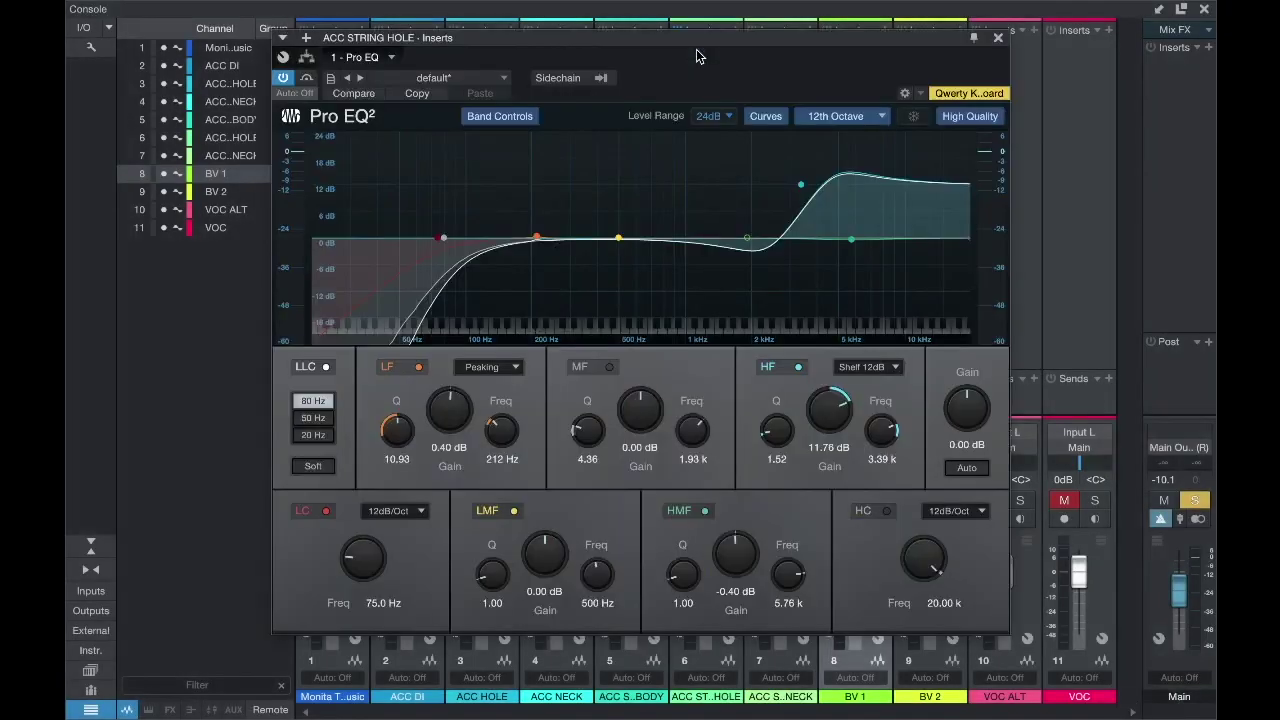
{"action": "left_click", "coordinate": [306, 60]}
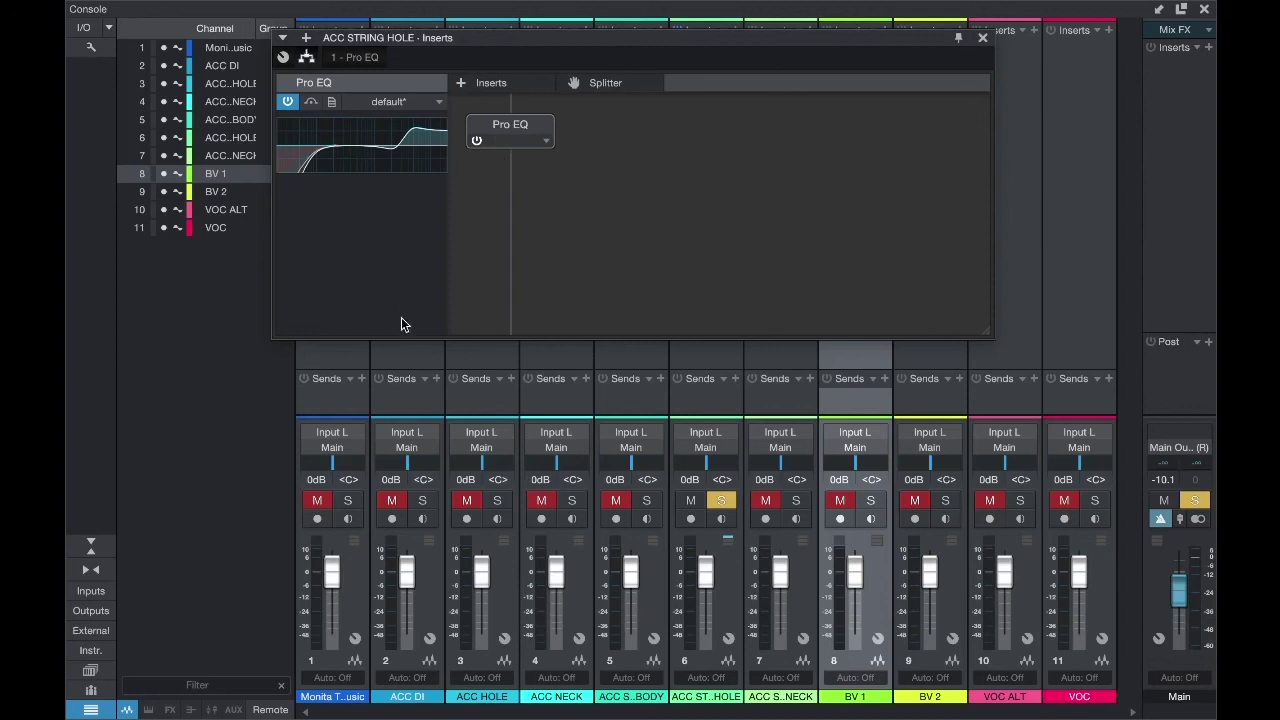
{"action": "mouse_move", "coordinate": [514, 137]}
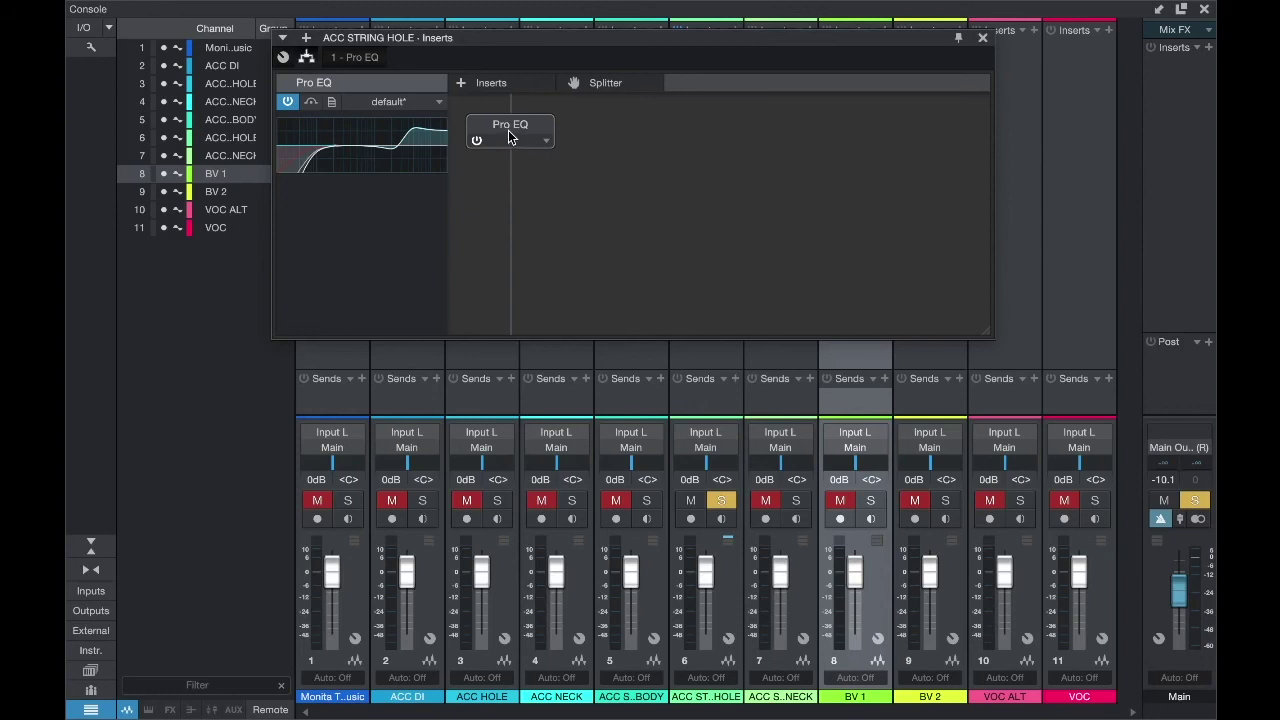
{"action": "left_click", "coordinate": [983, 38]}
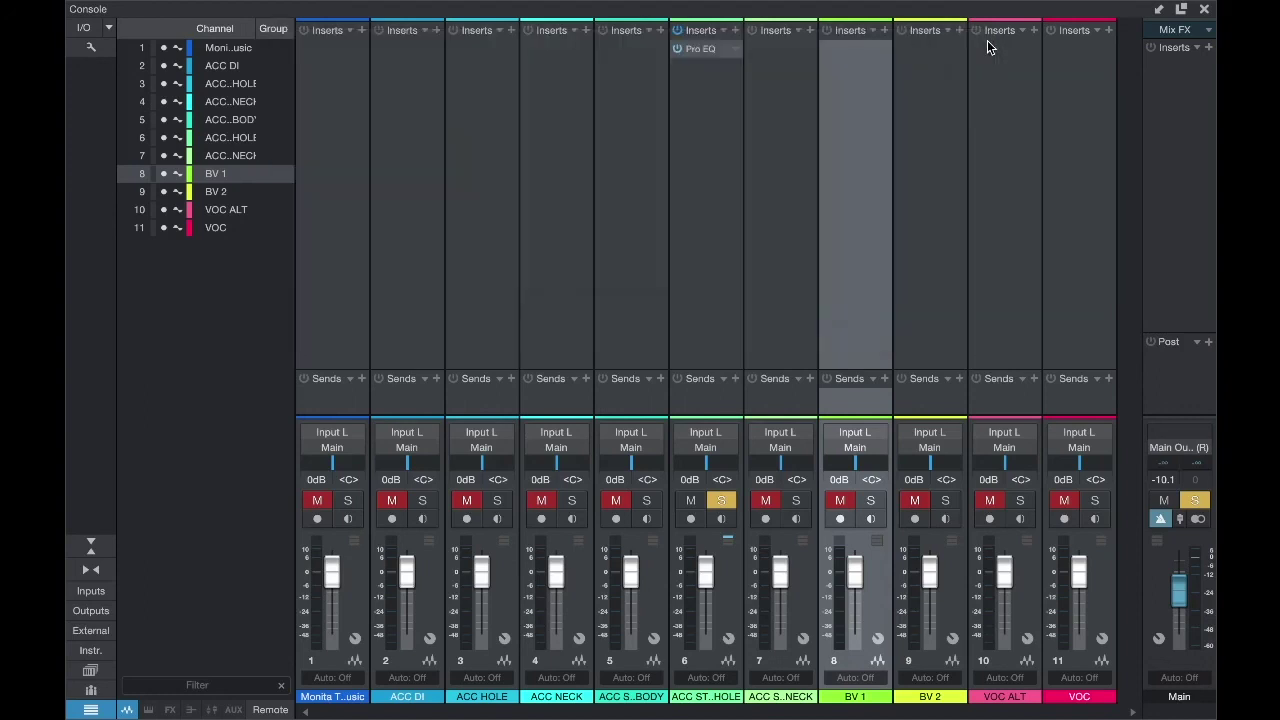
Step: Close the console to return to the arrangement and switch to OBS
{"action": "left_click", "coordinate": [1205, 9]}
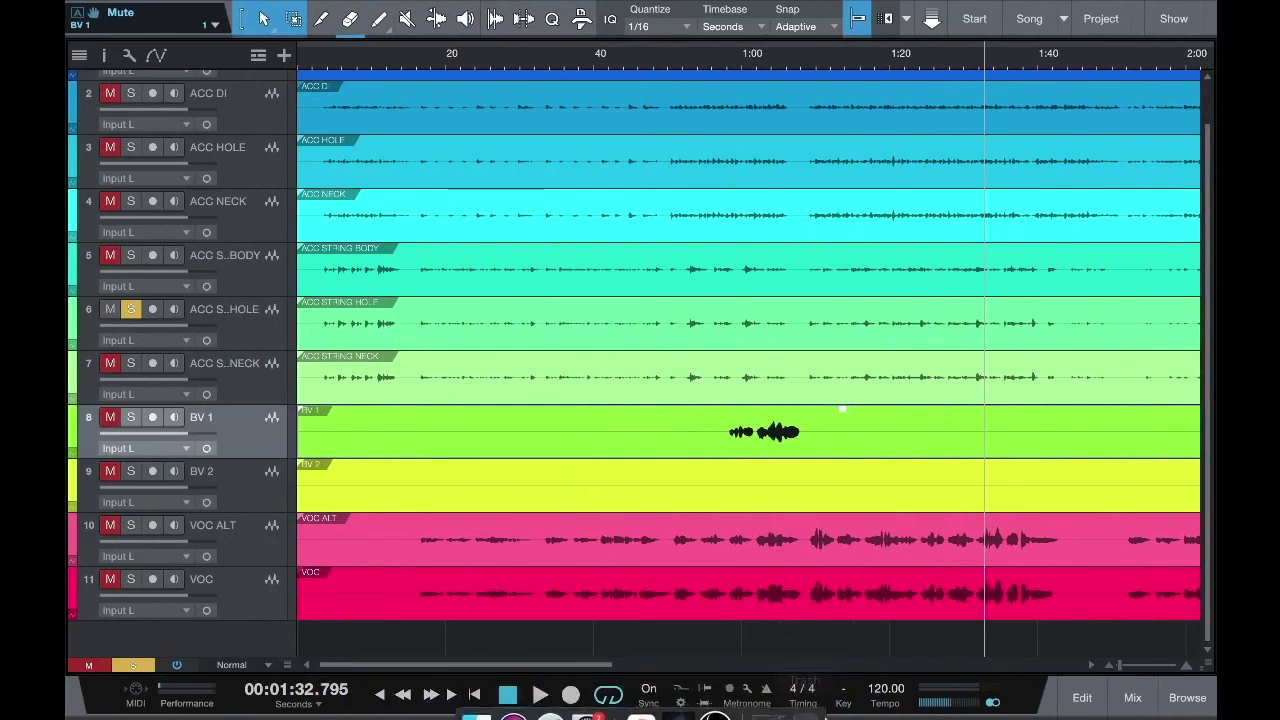
{"action": "mouse_move", "coordinate": [810, 716]}
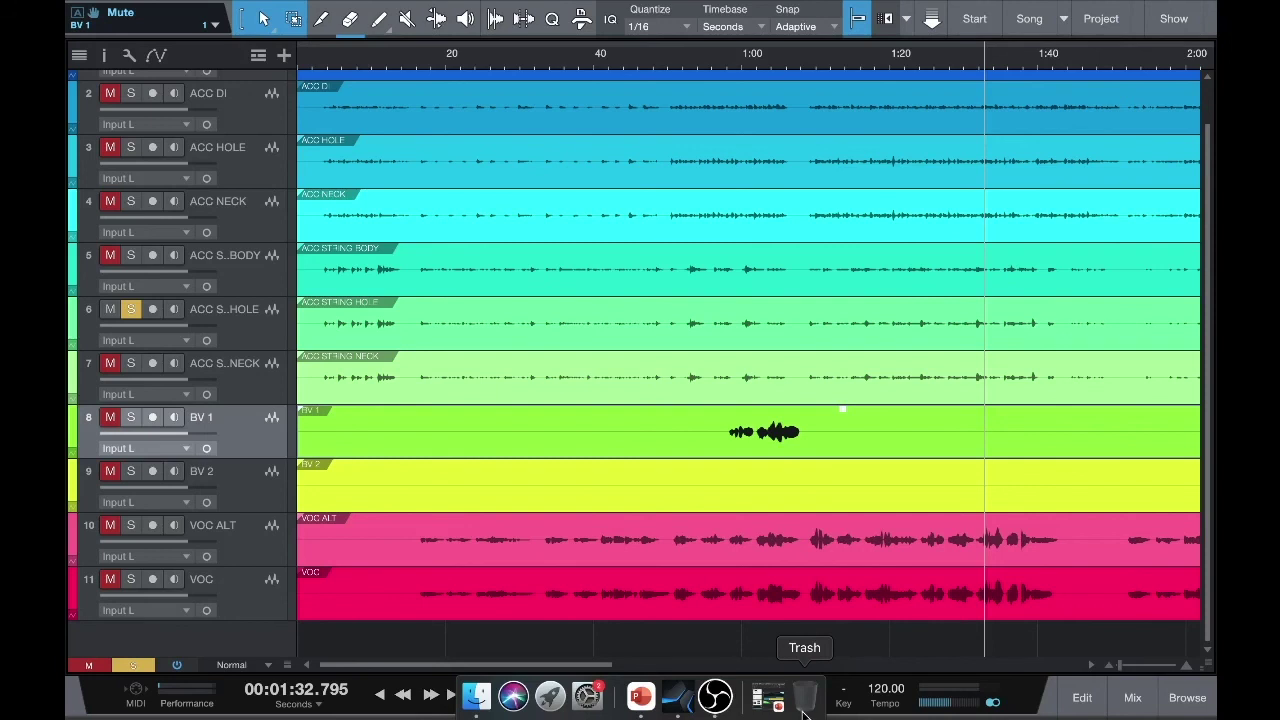
{"action": "left_click", "coordinate": [714, 703]}
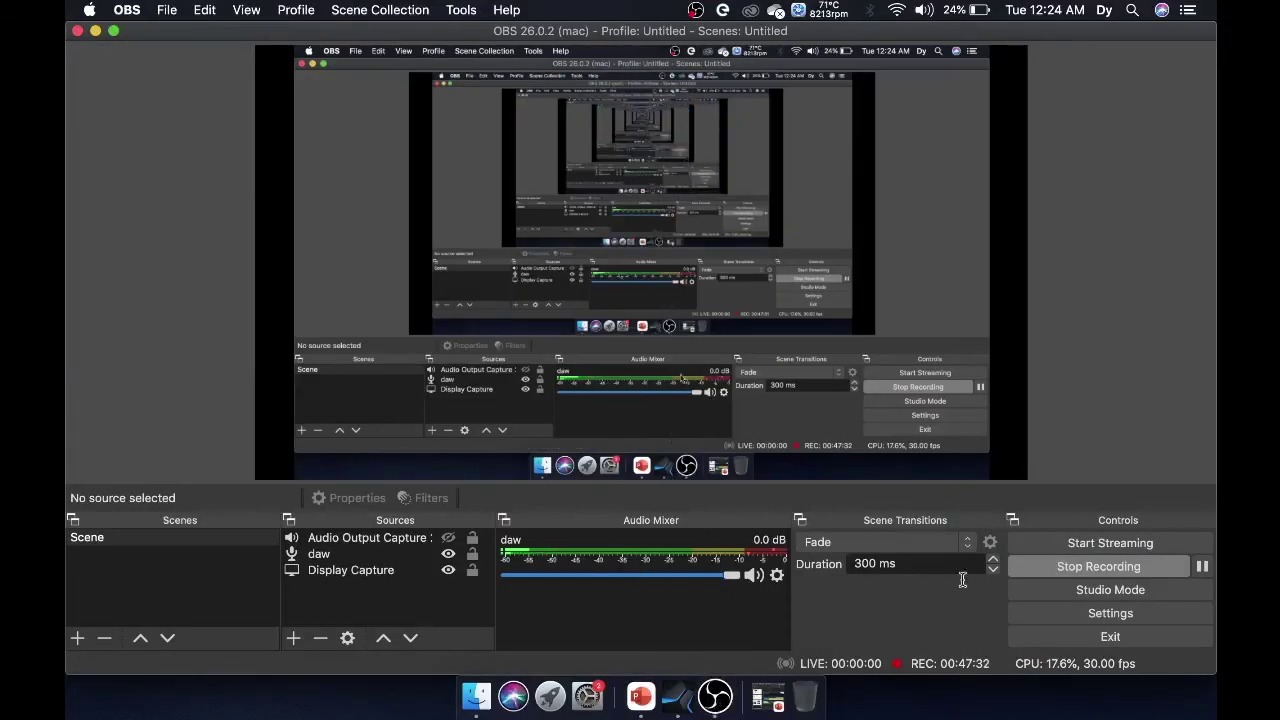